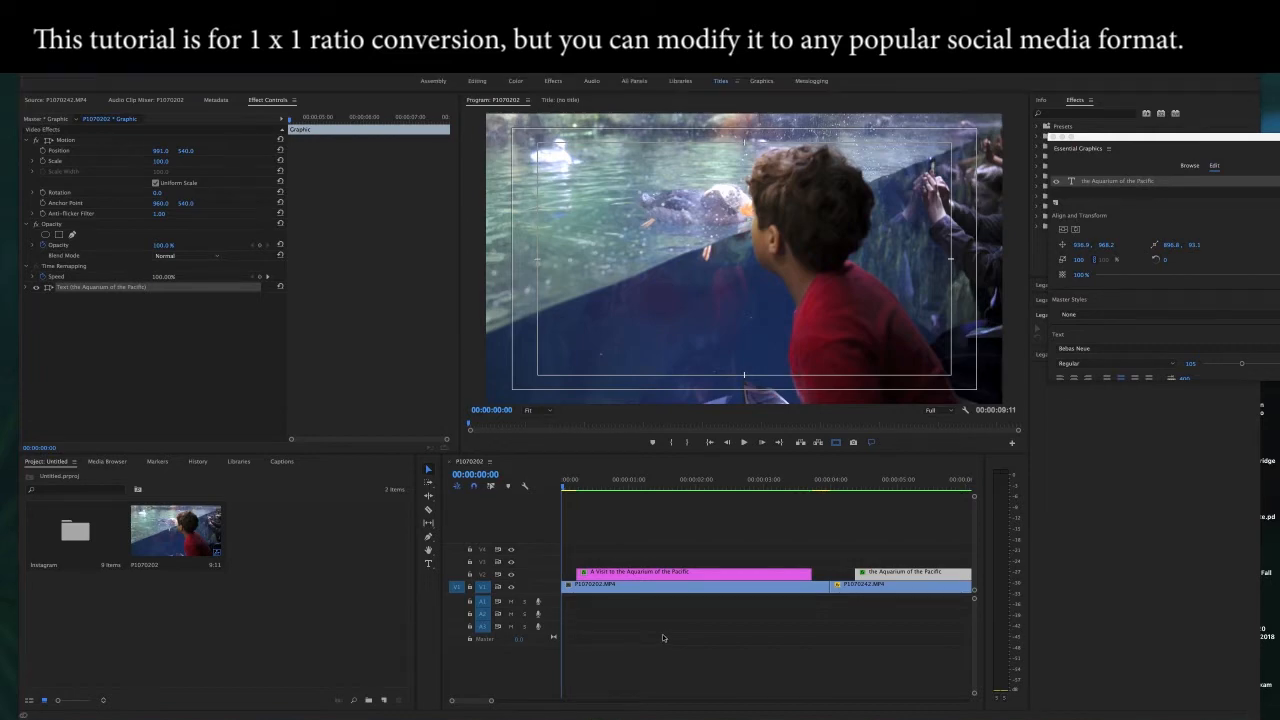
# Step: Play the original widescreen sequence through to its end to review the framing and titles
pyautogui.press('space')
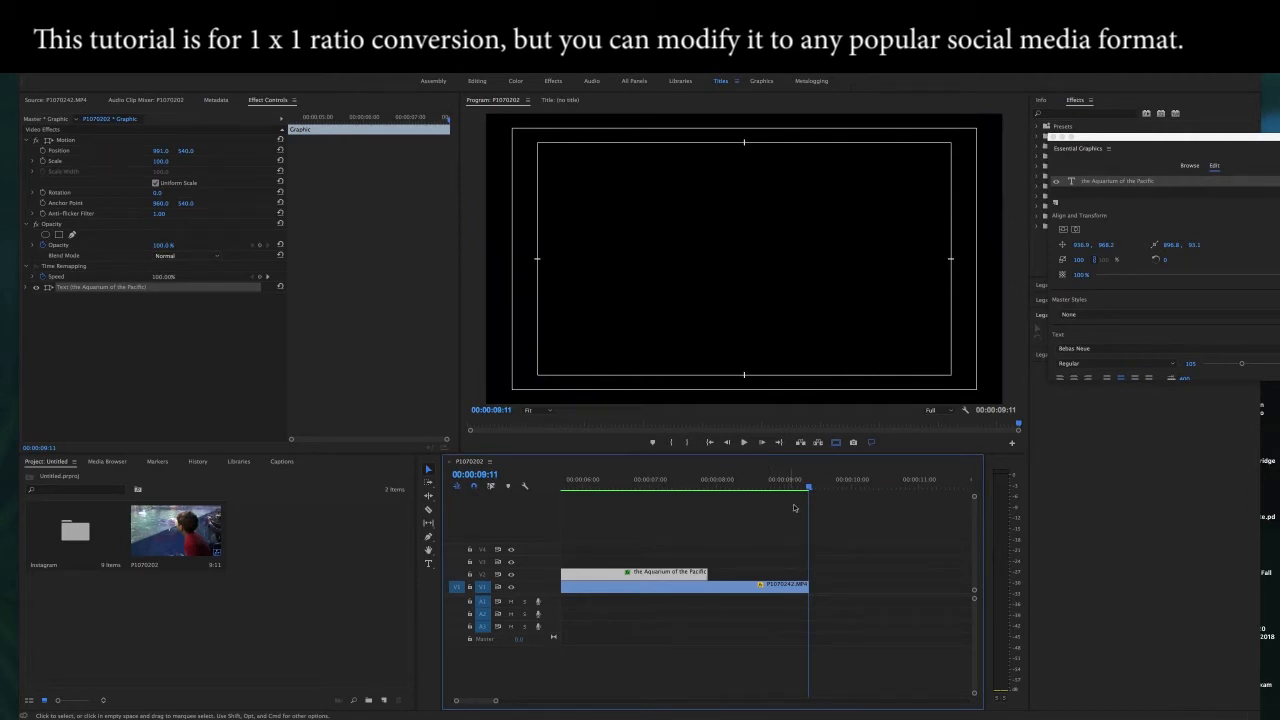
pyautogui.press('space')
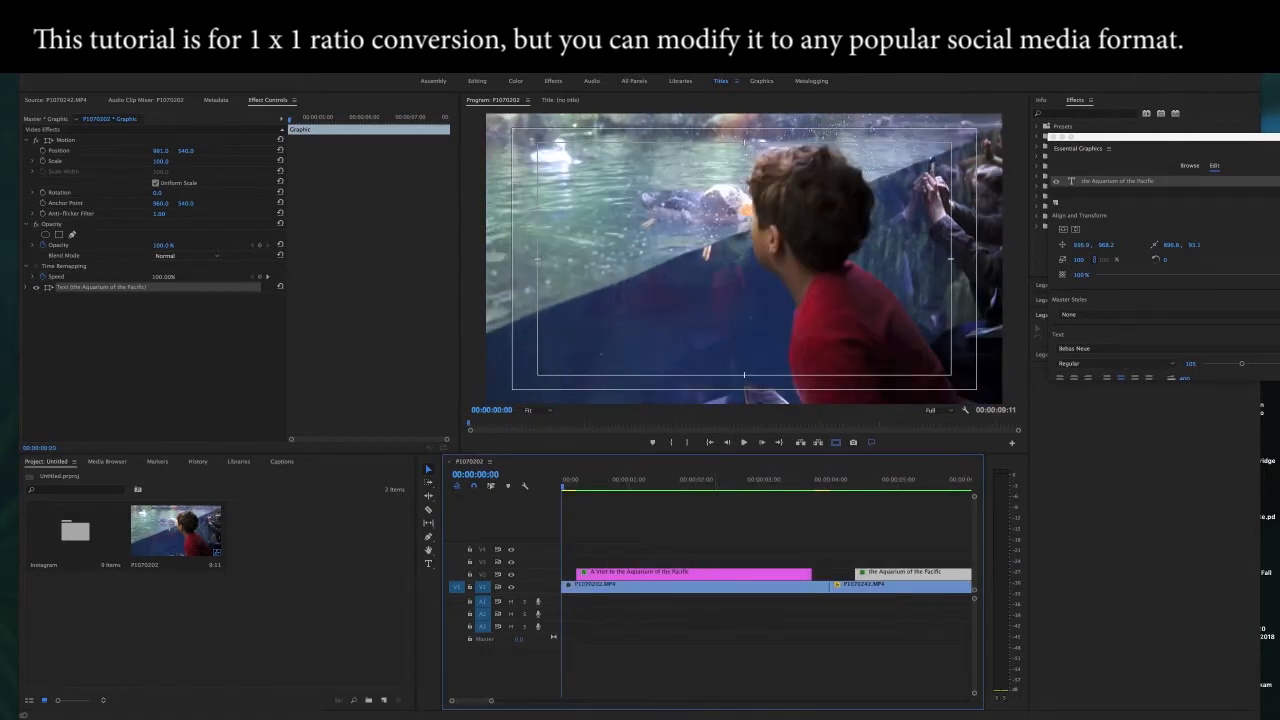
# Step: Try setting the sequence's horizontal frame size to 1080, play the cropped version, and undo the frame size change
pyautogui.click(171, 19)
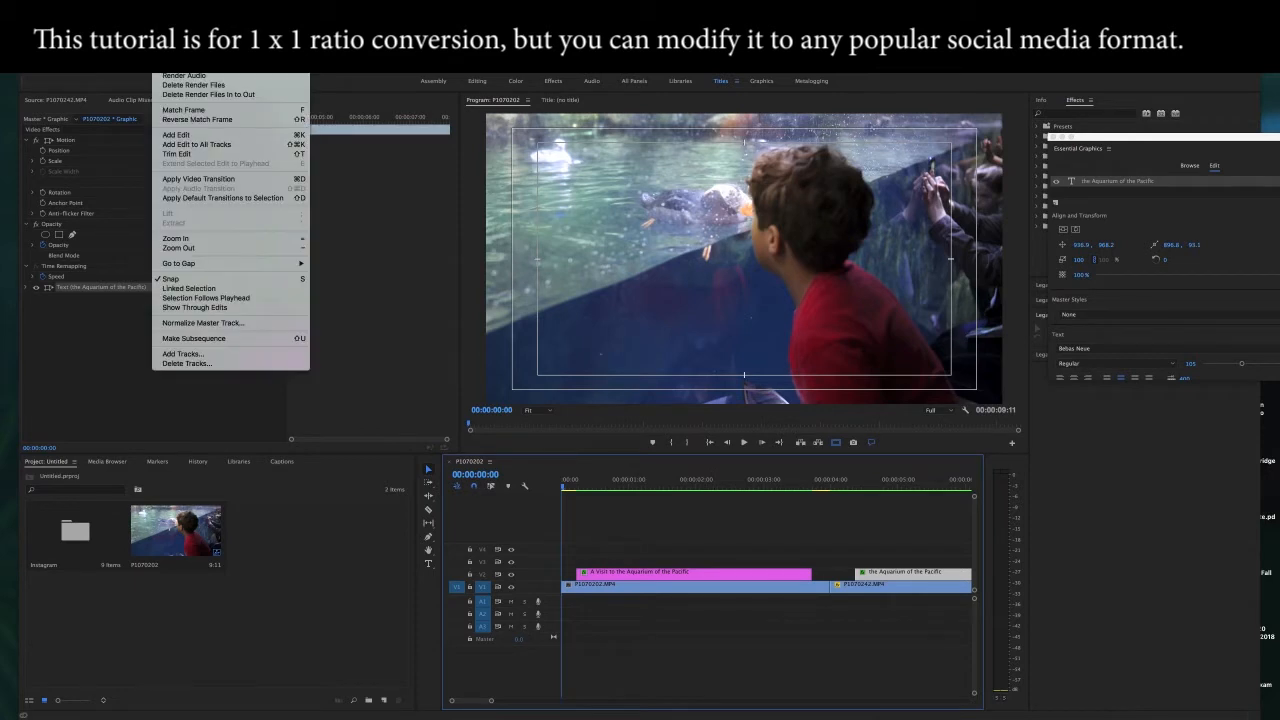
pyautogui.click(190, 34)
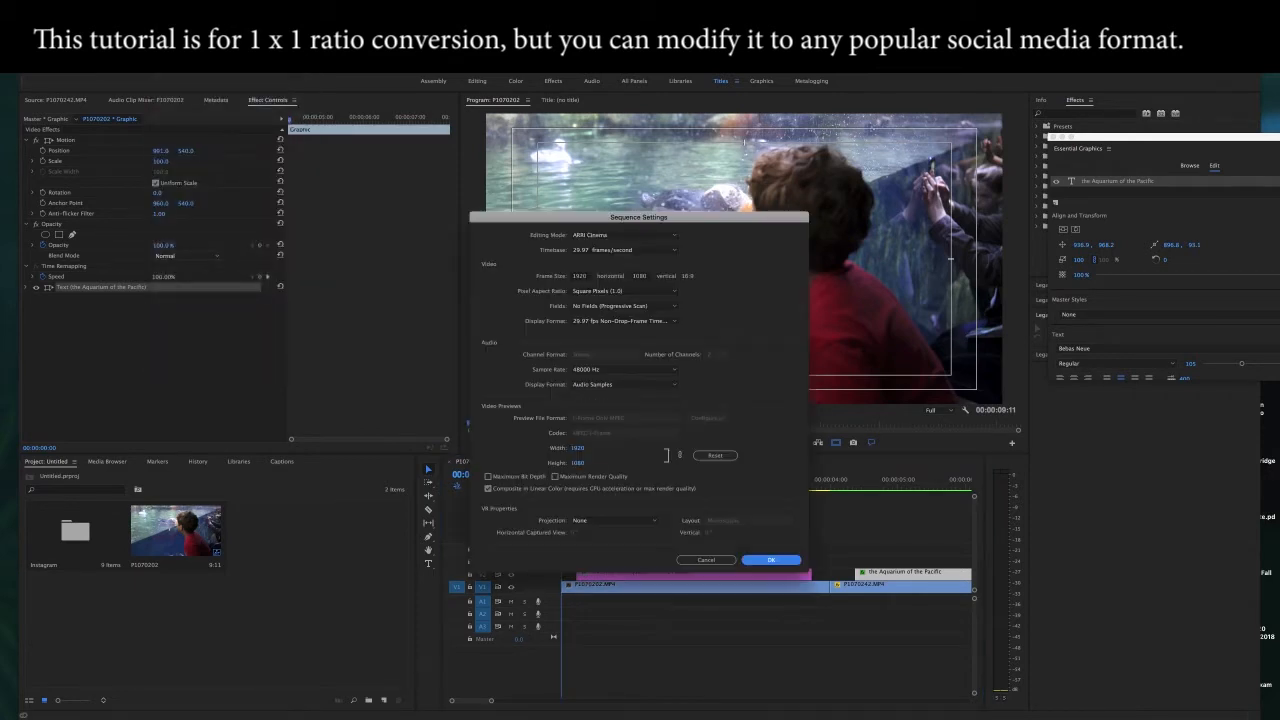
pyautogui.click(583, 276)
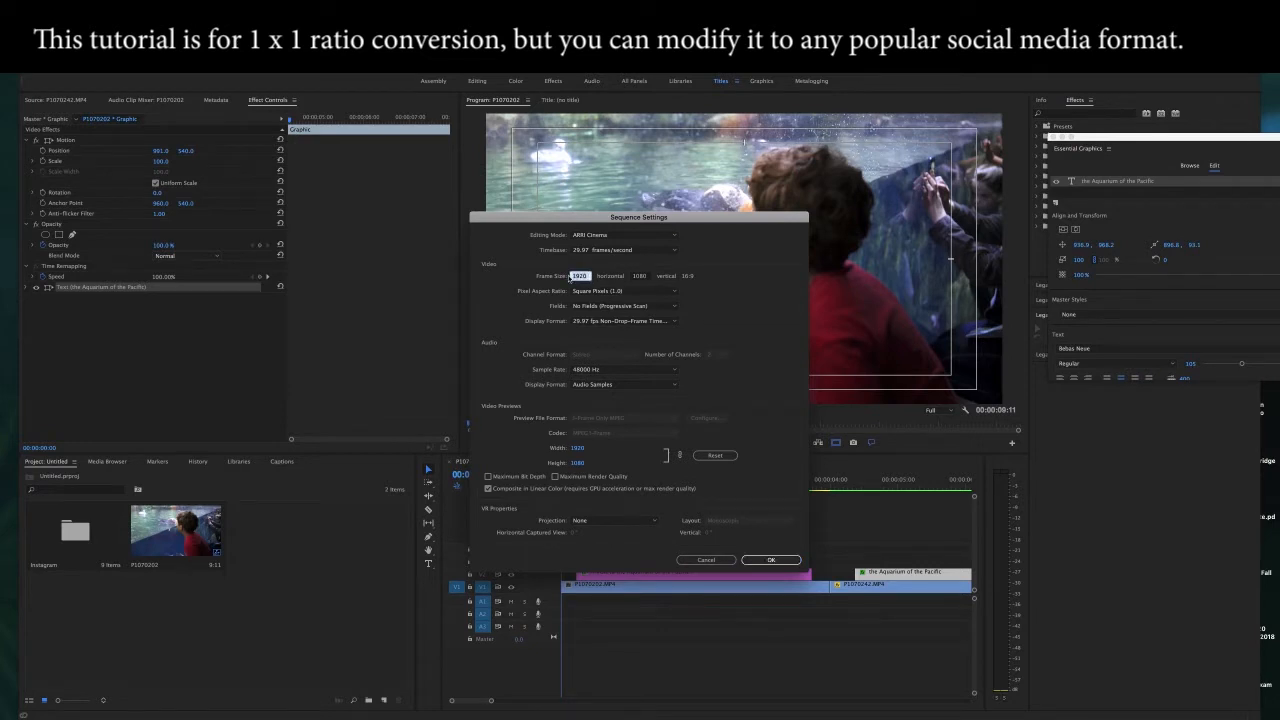
pyautogui.write('10')
pyautogui.click(767, 560)
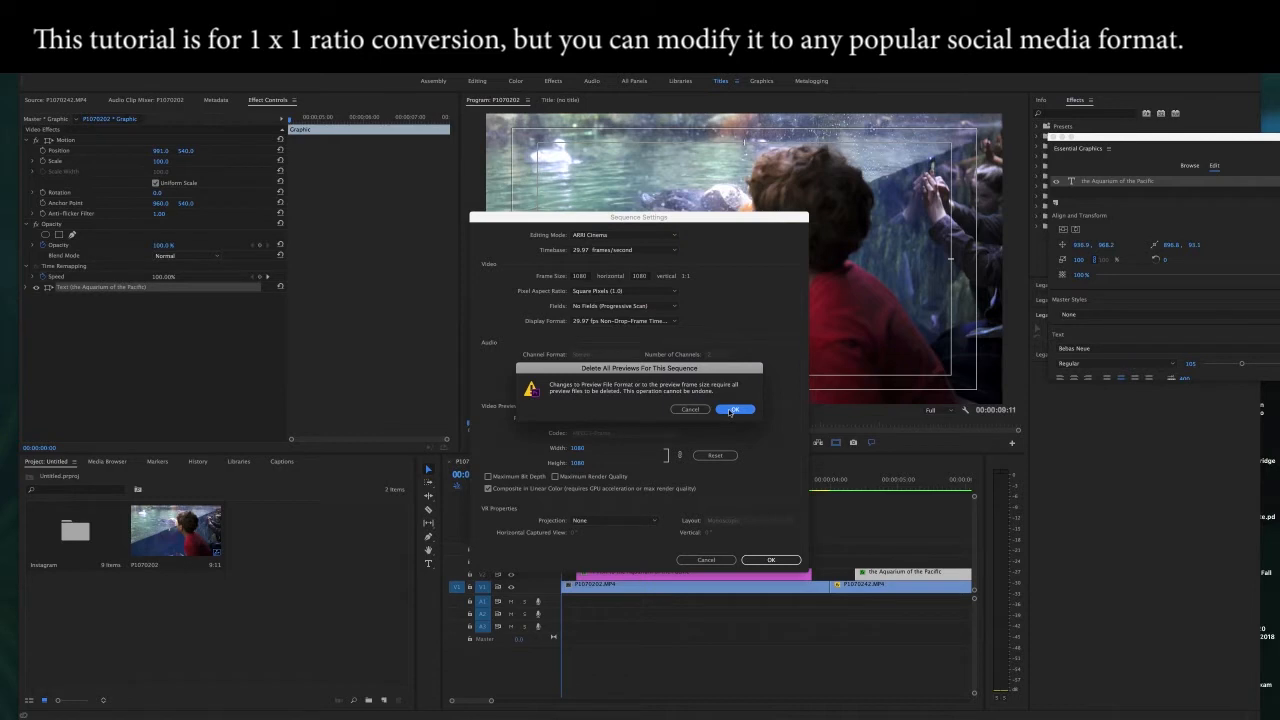
pyautogui.click(731, 410)
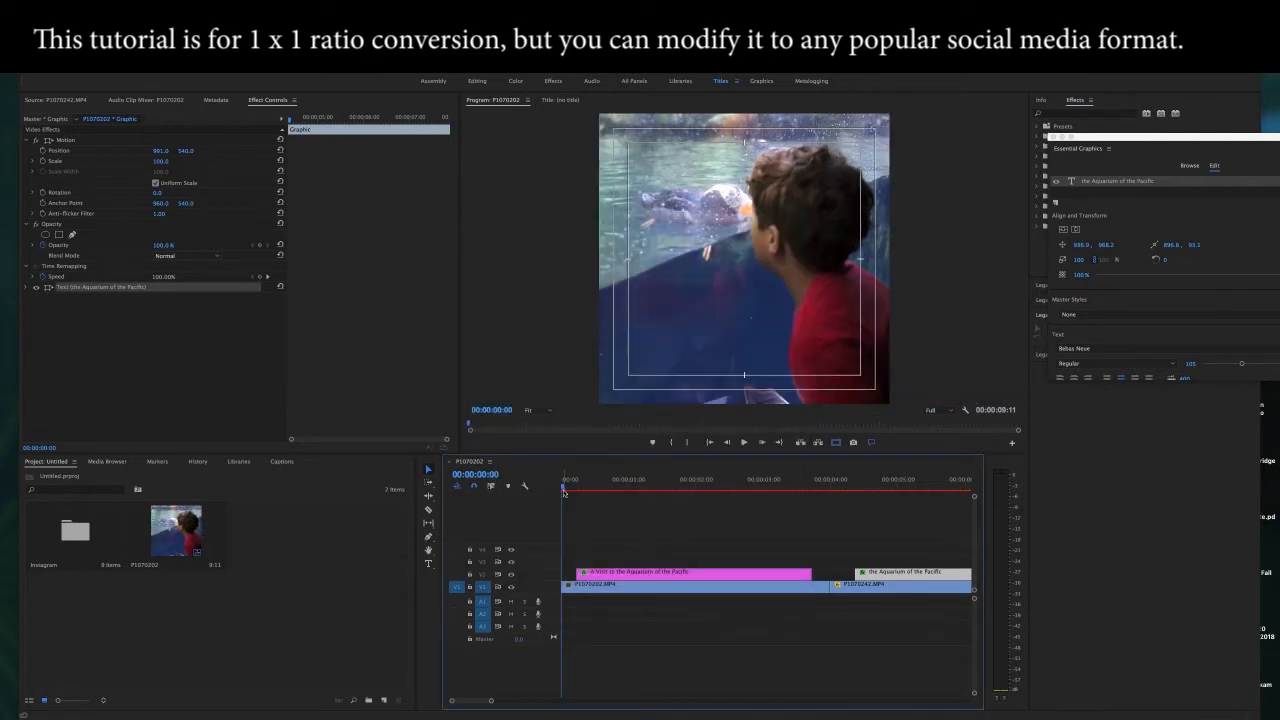
pyautogui.press('space')
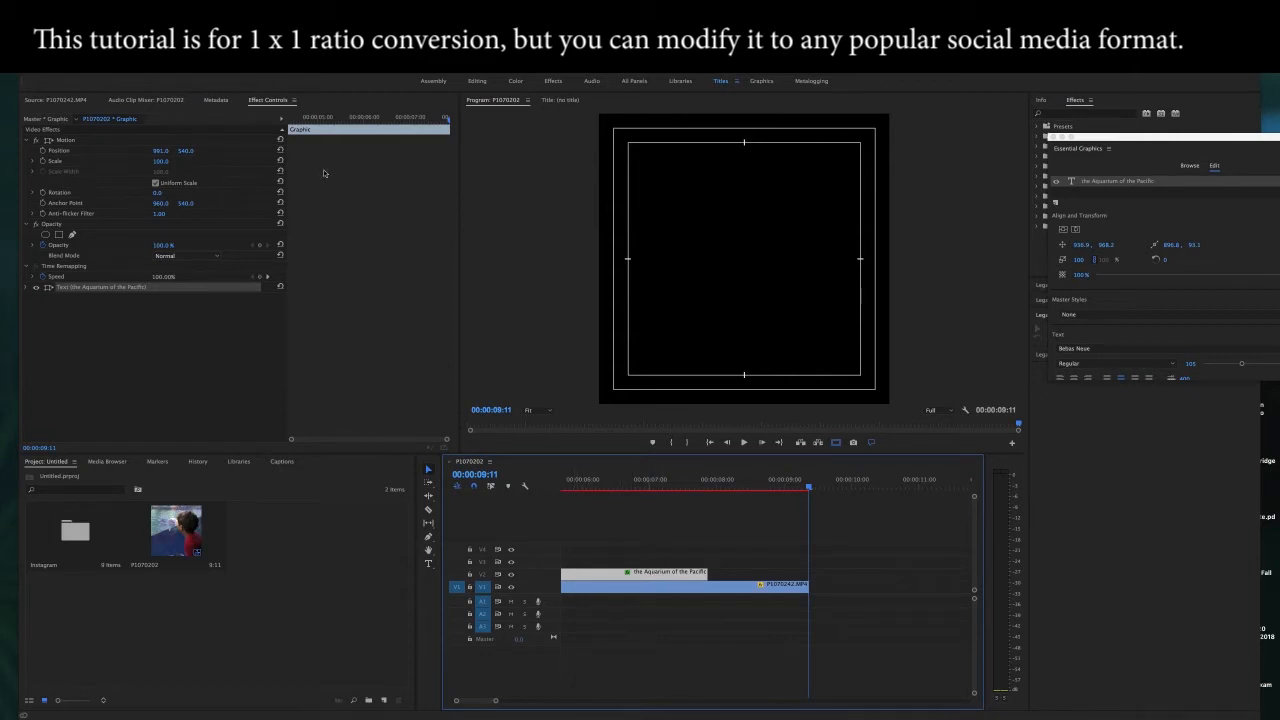
pyautogui.press('super+z')
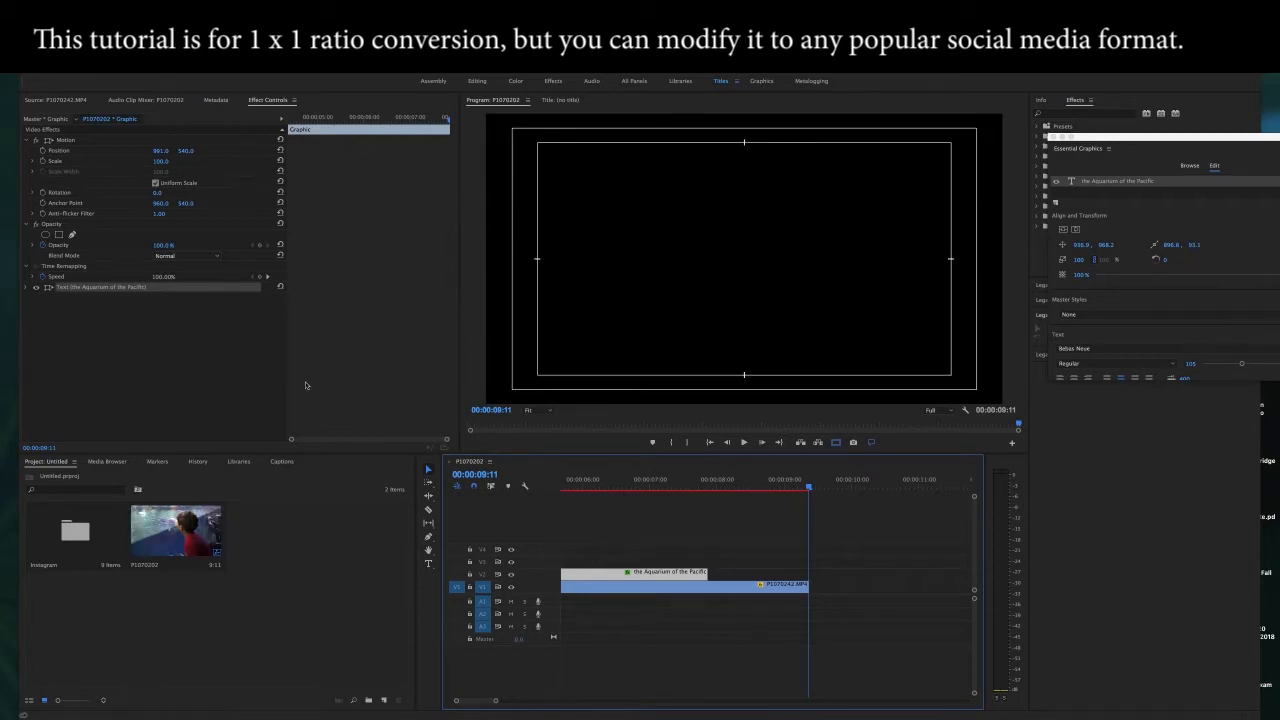
# Step: Create a red 1080 × 1080 color matte in the project, keeping the name Color Matte
pyautogui.moveTo(532, 694)
pyautogui.moveTo(495, 704); pyautogui.dragTo(518, 705)
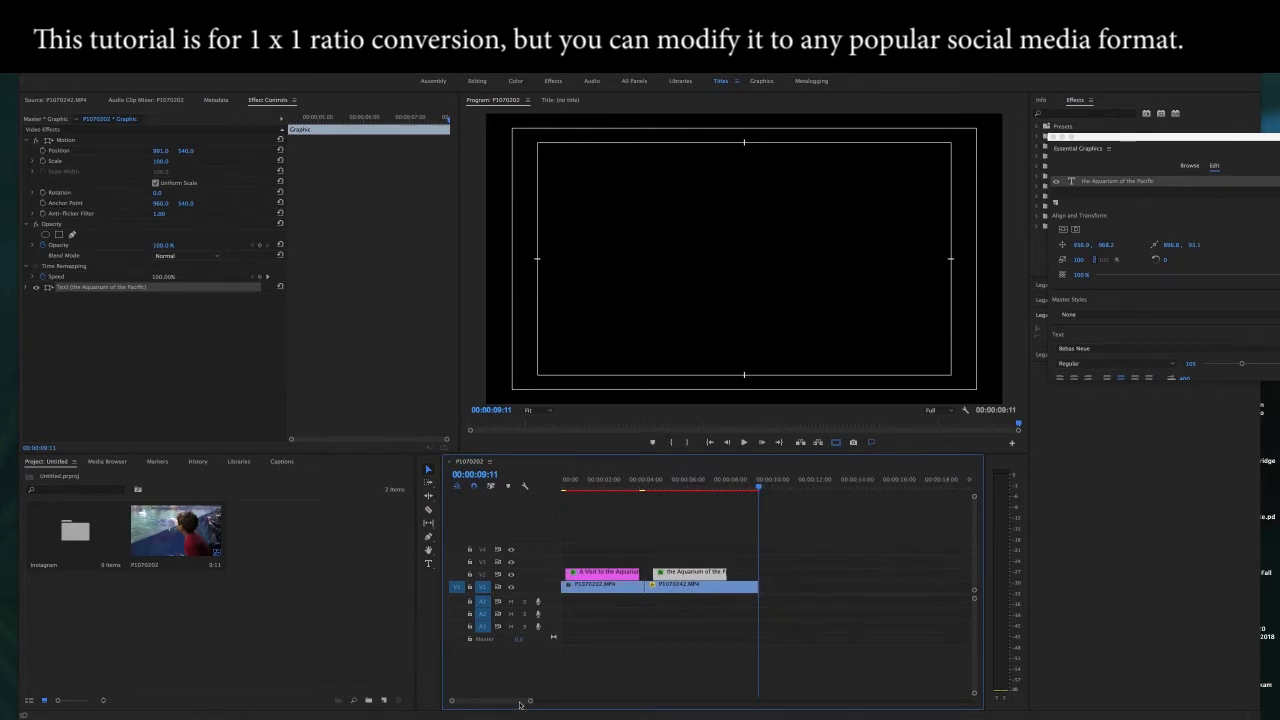
pyautogui.click(384, 702)
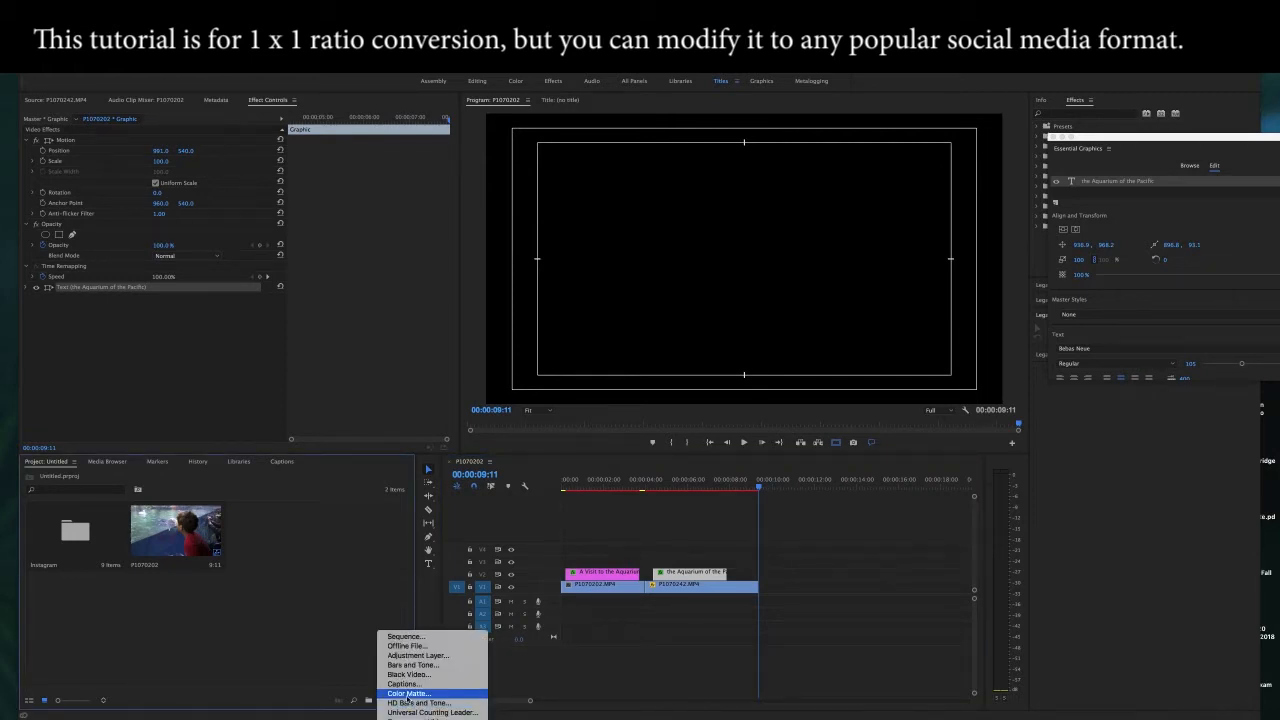
pyautogui.click(407, 695)
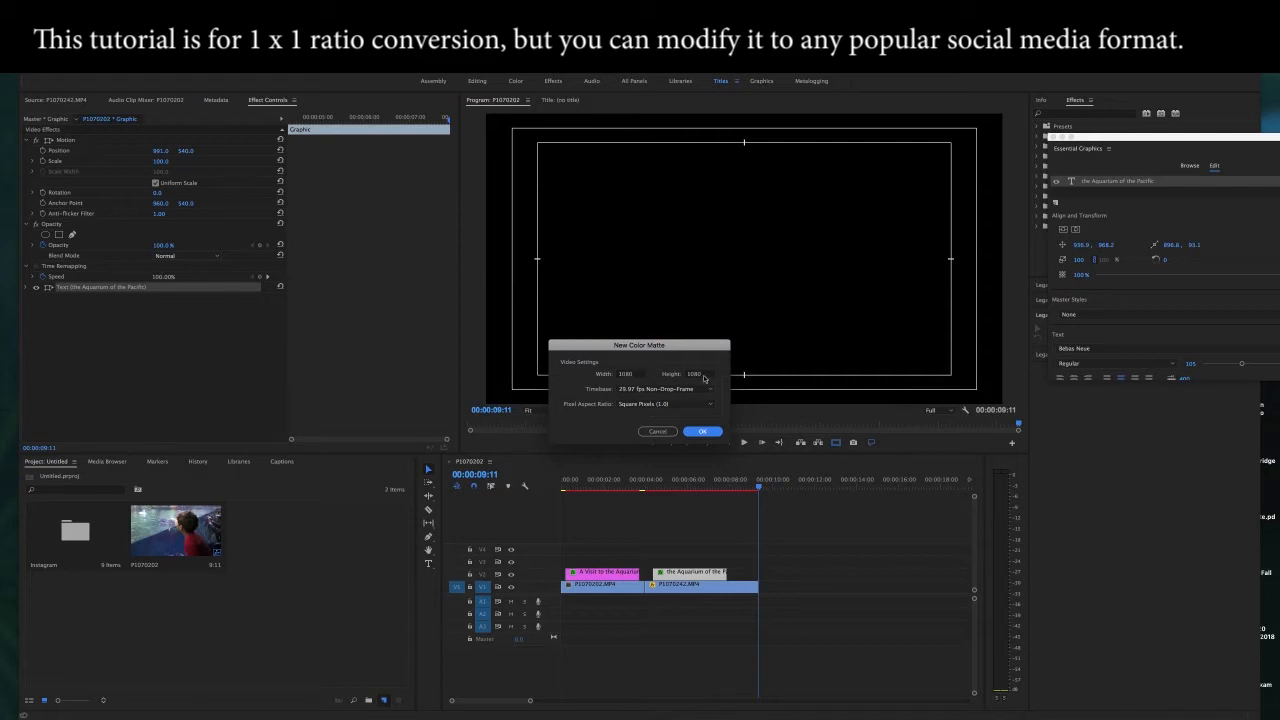
pyautogui.click(701, 432)
pyautogui.click(636, 305)
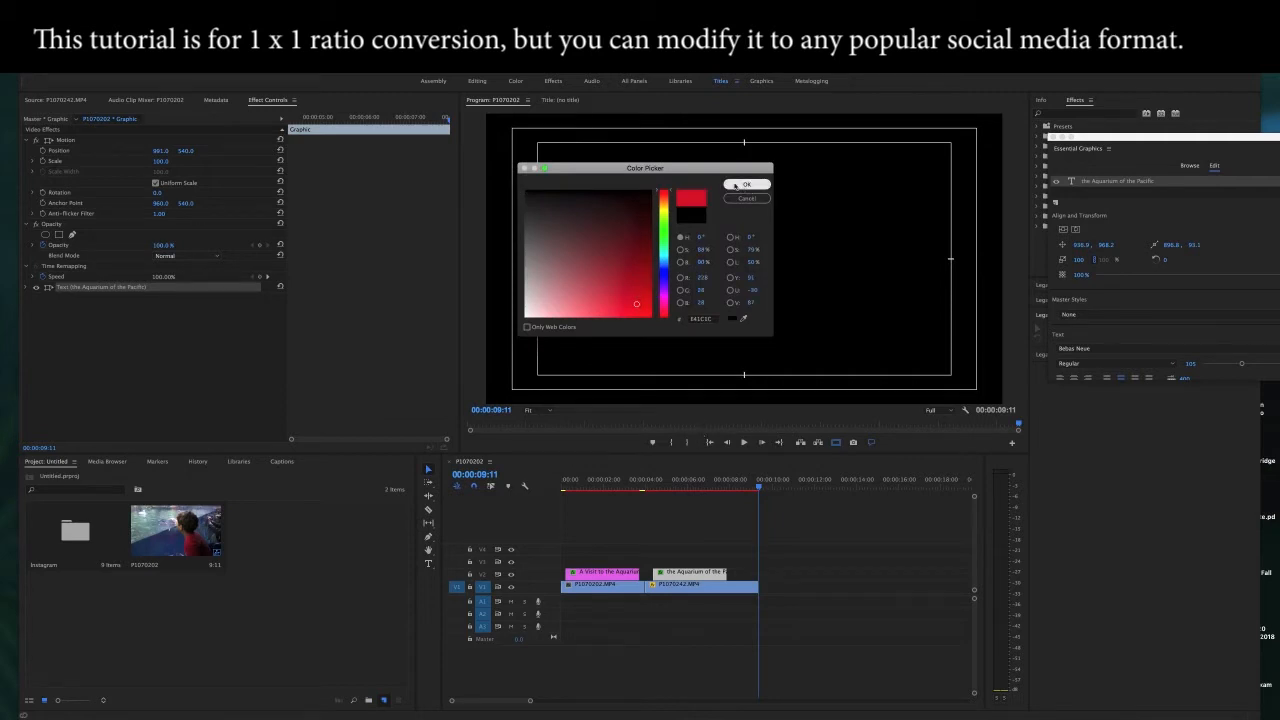
pyautogui.click(736, 185)
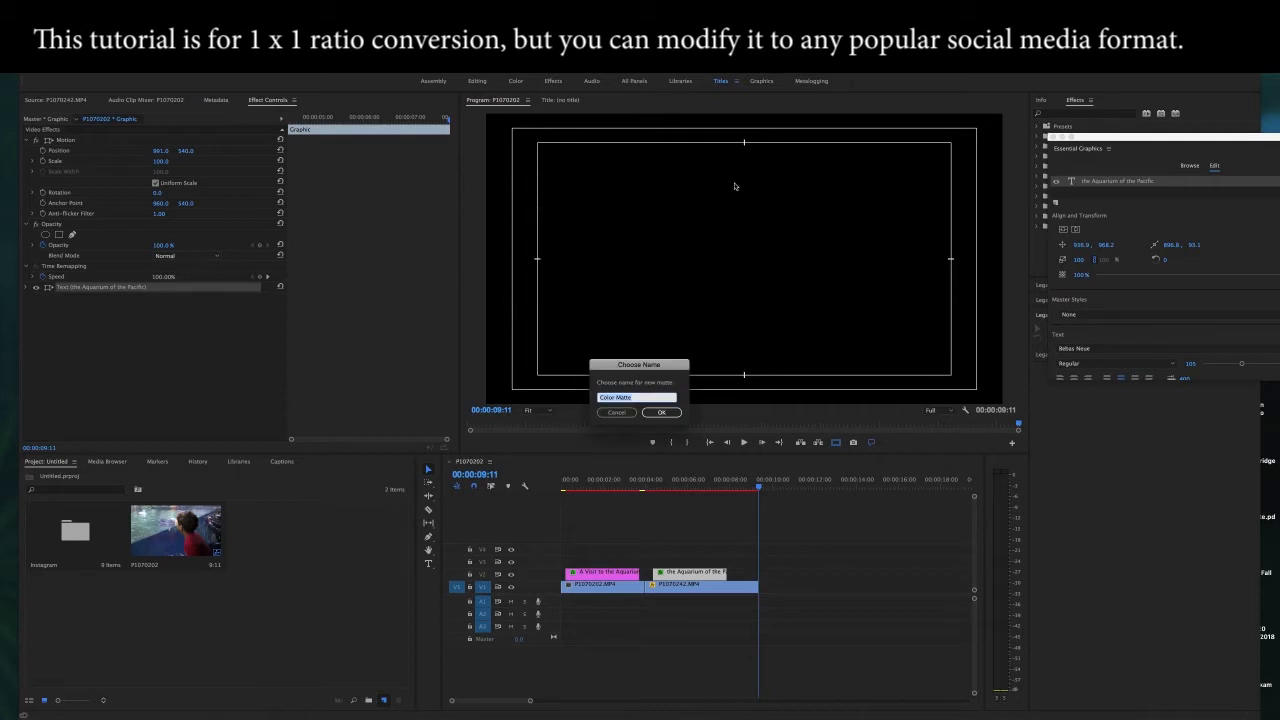
pyautogui.click(663, 412)
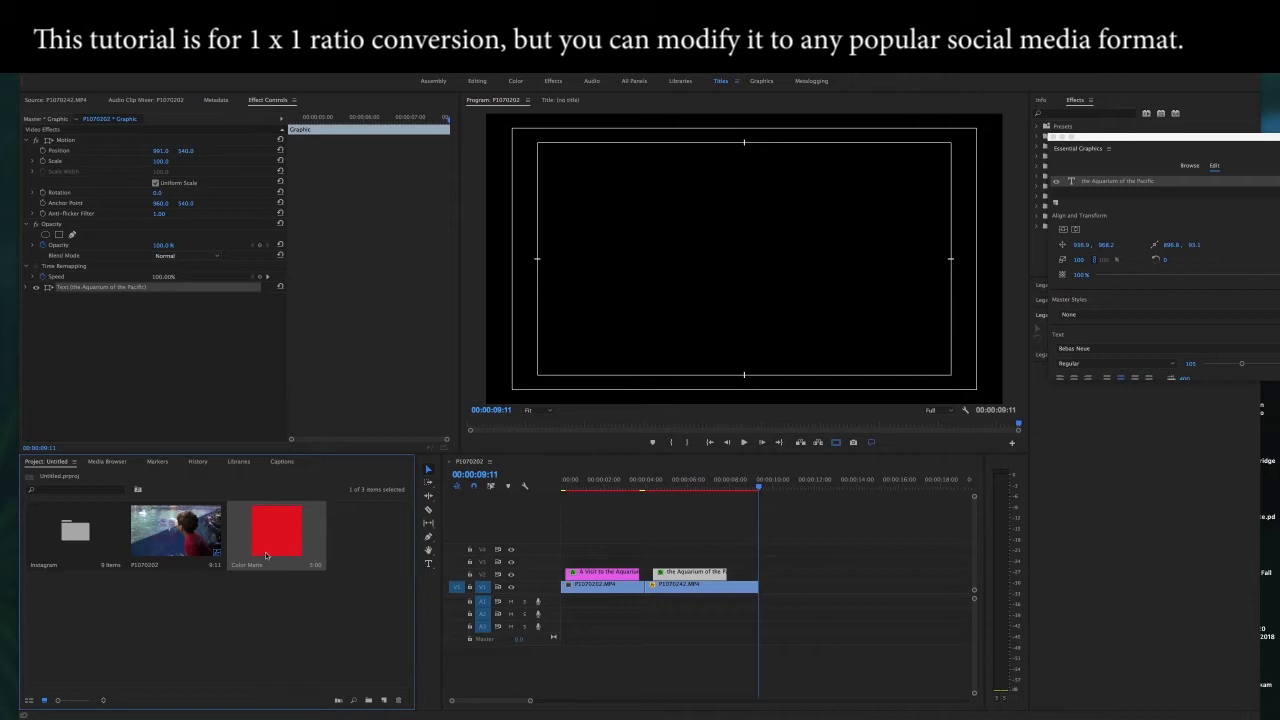
# Step: Place the red matte on V3 above the titles at the sequence start and extend it to the sequence's end
pyautogui.moveTo(269, 543); pyautogui.dragTo(567, 561)
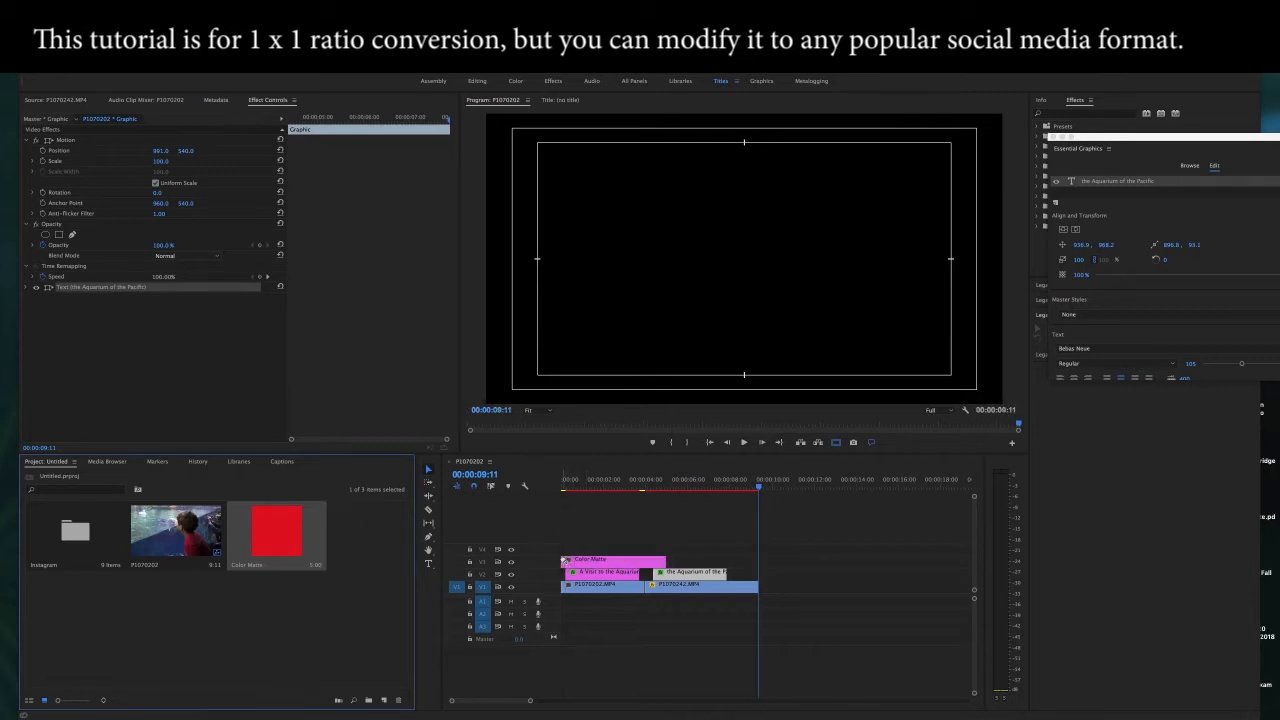
pyautogui.moveTo(664, 562); pyautogui.dragTo(756, 567)
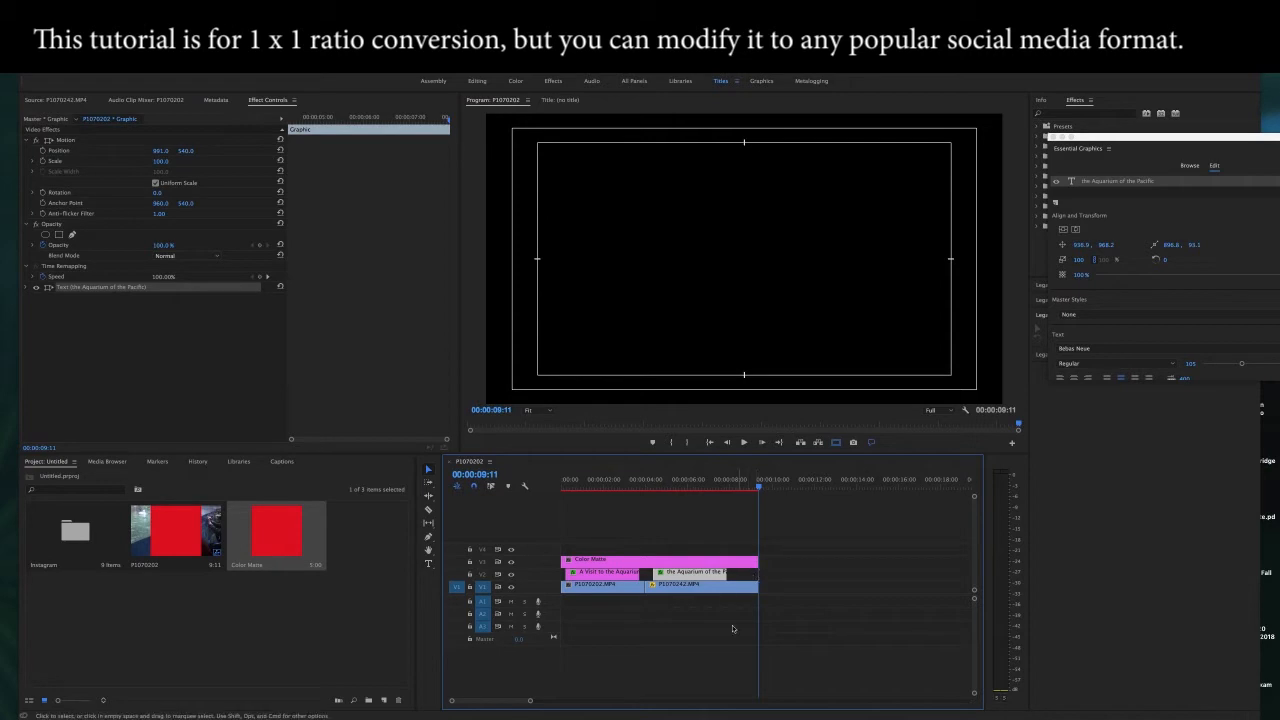
pyautogui.moveTo(758, 487); pyautogui.dragTo(718, 487)
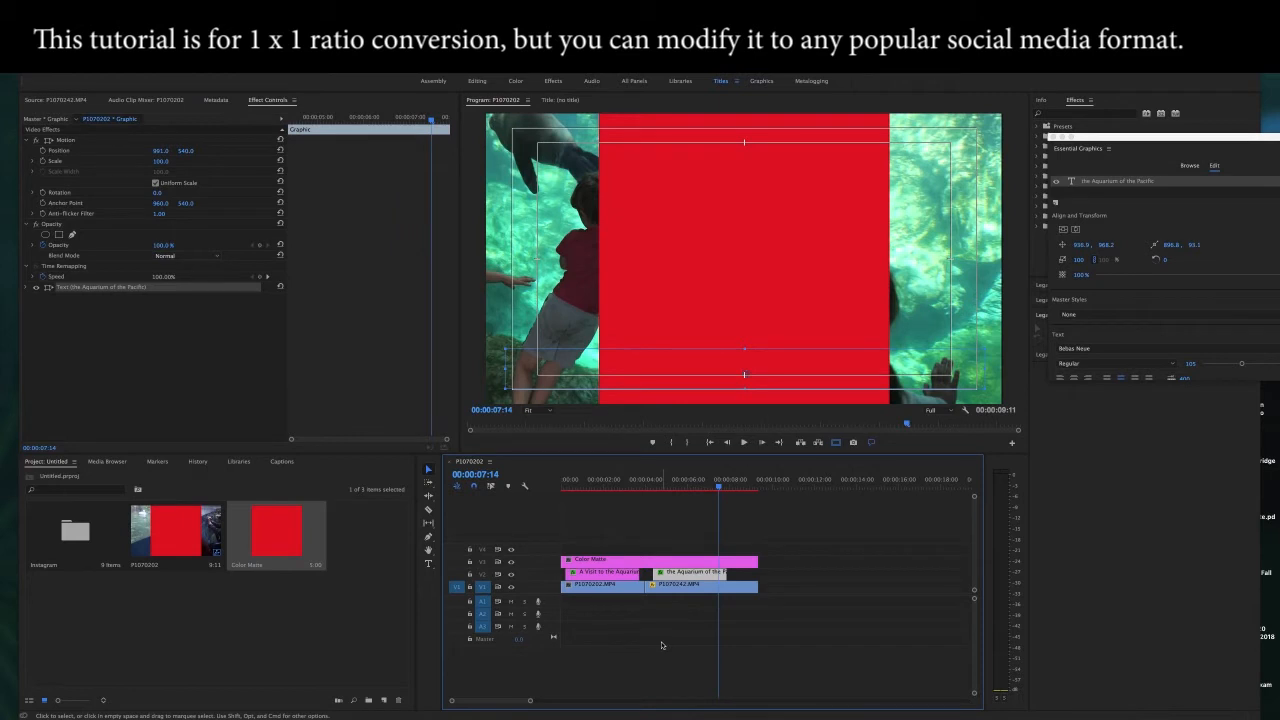
# Step: Lower the color matte clip's opacity to 38% at the start of the sequence
pyautogui.click(567, 489)
pyautogui.moveTo(567, 493); pyautogui.dragTo(559, 494)
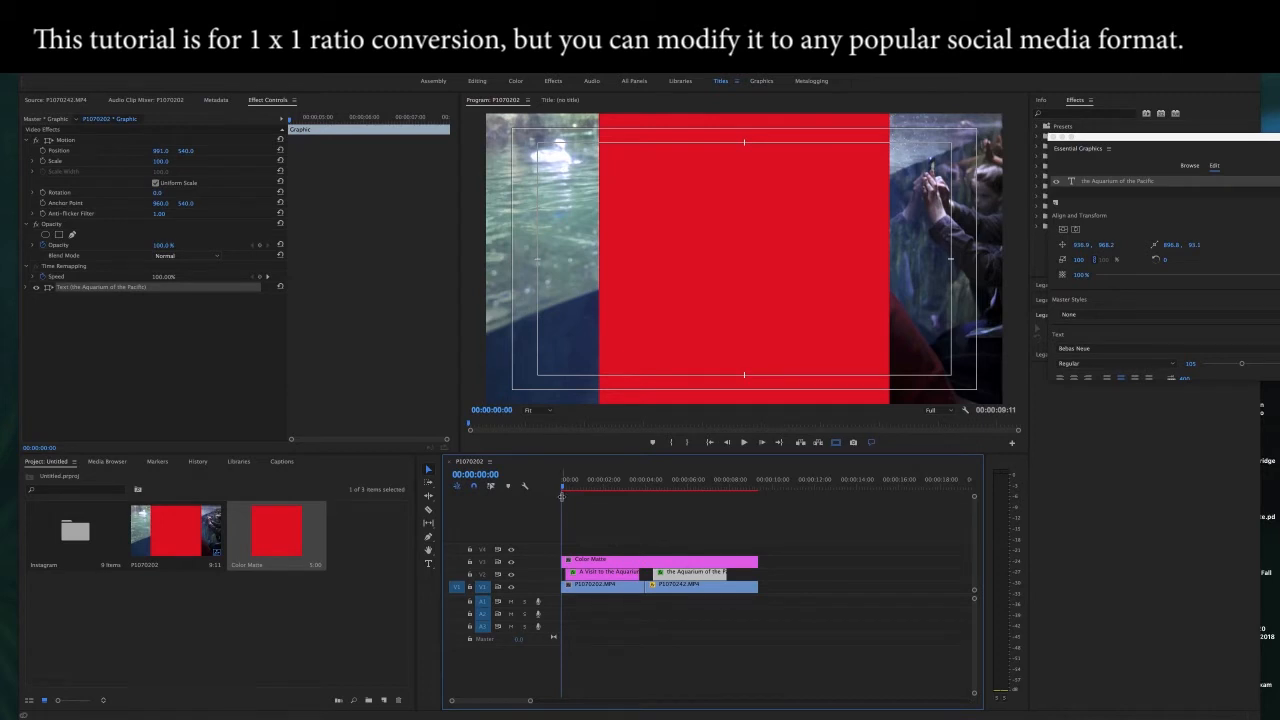
pyautogui.click(647, 563)
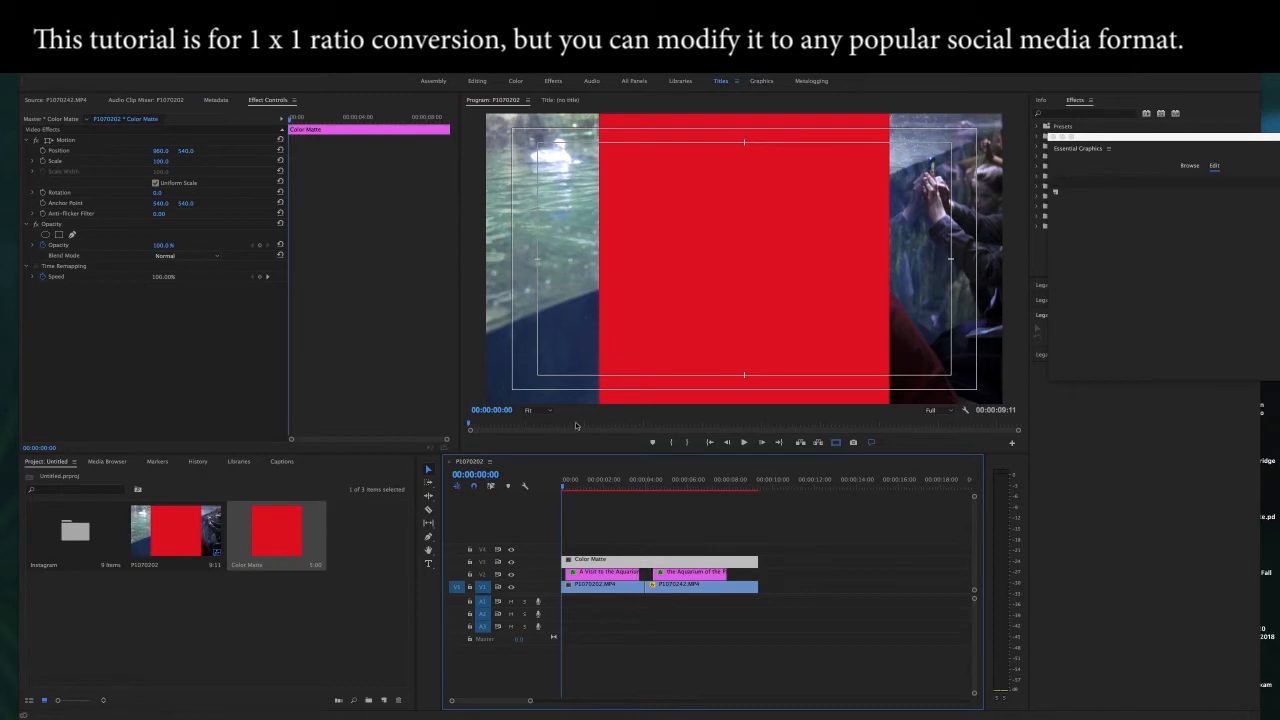
pyautogui.click(163, 247)
pyautogui.moveTo(163, 247); pyautogui.dragTo(121, 247)
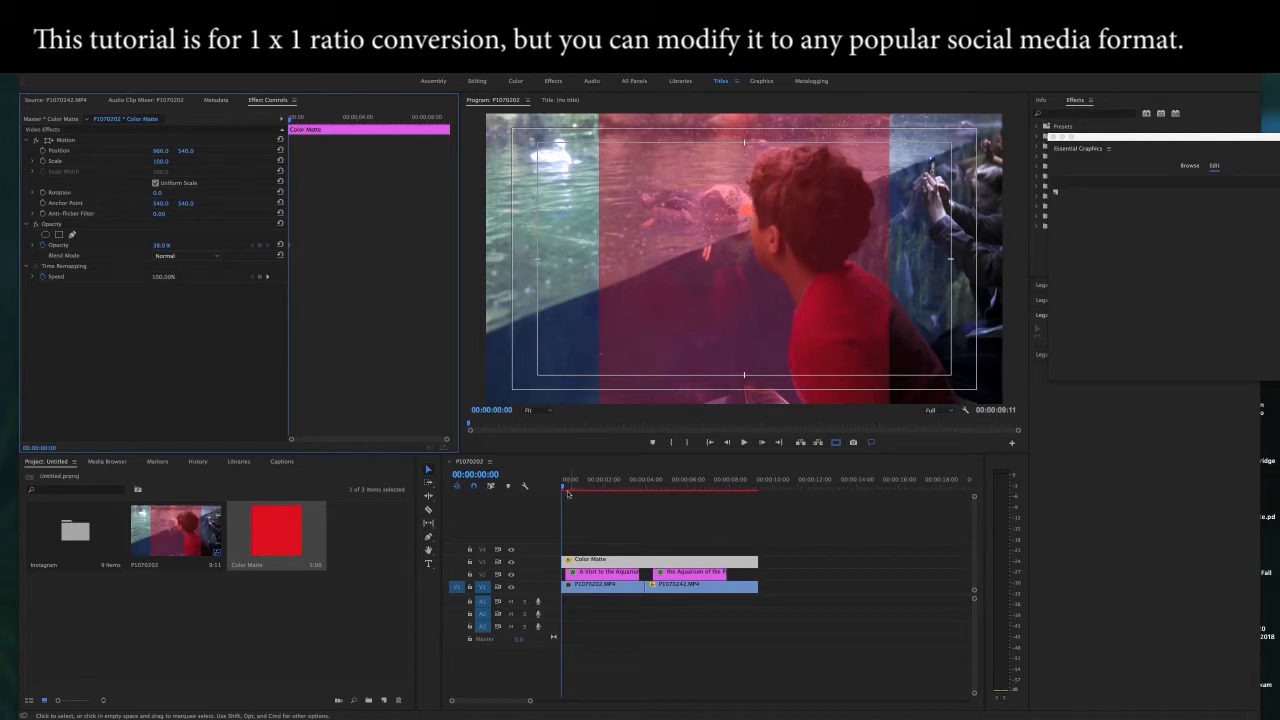
# Step: Set the horizontal position of clip P1070202.MP4 to 694 so the boy sits inside the square guide
pyautogui.moveTo(567, 493); pyautogui.dragTo(598, 494)
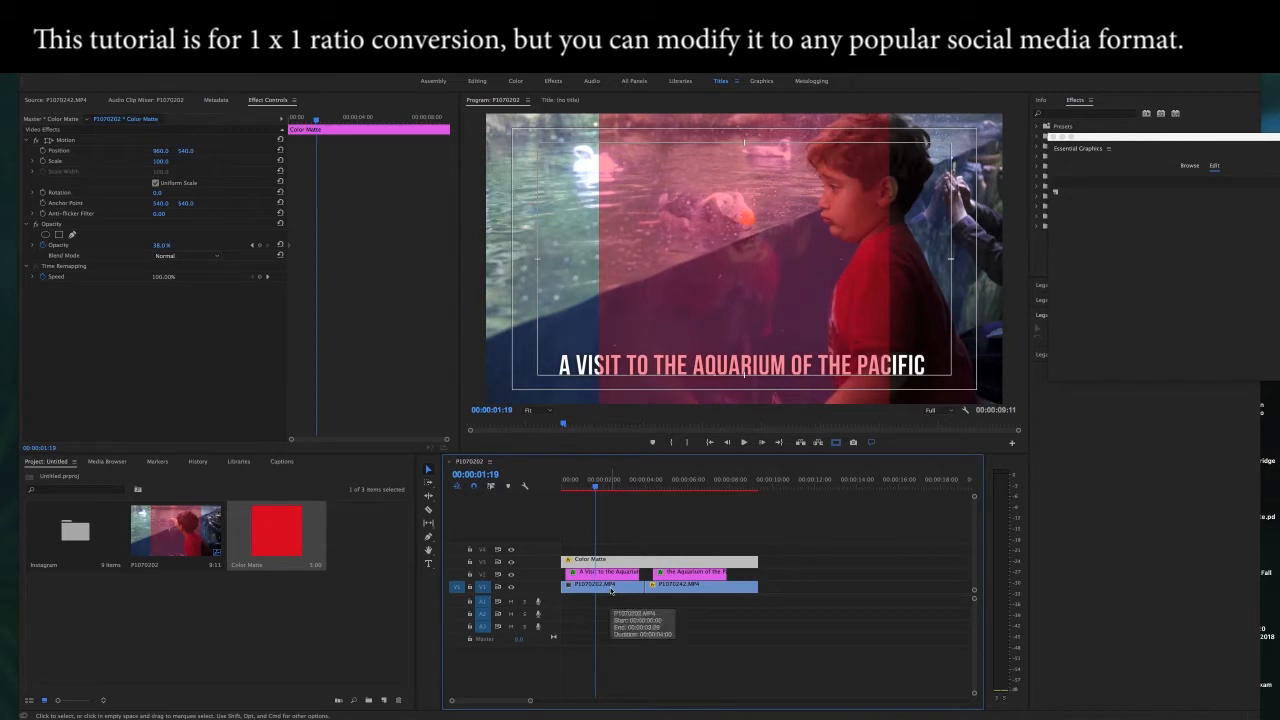
pyautogui.click(611, 590)
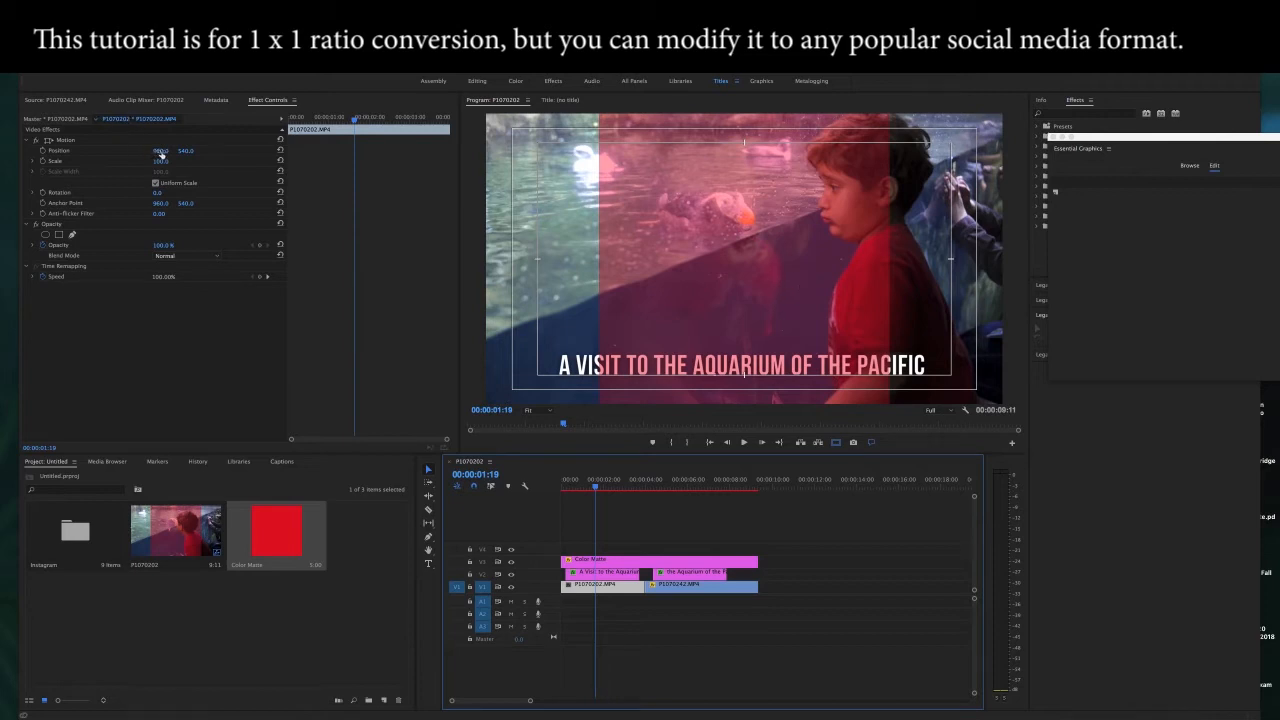
pyautogui.moveTo(161, 152); pyautogui.dragTo(40, 151)
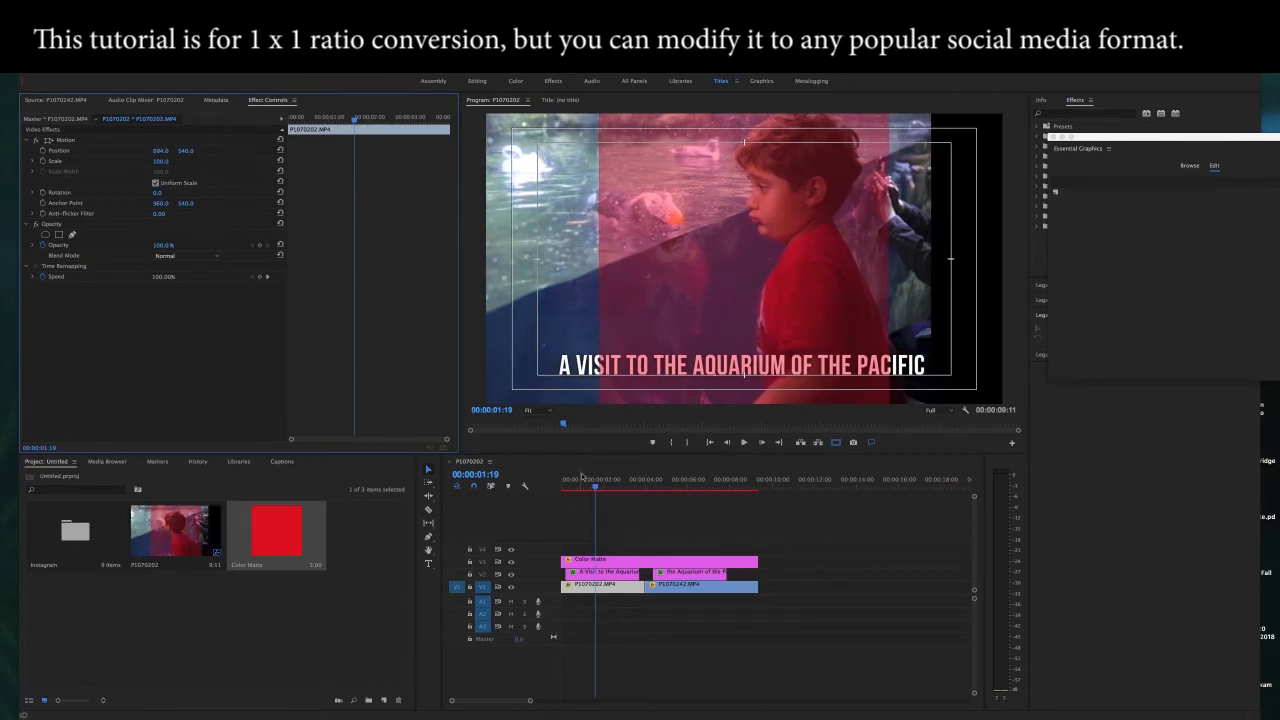
# Step: Set the horizontal position of clip P1070242.MP4 to about 1370 so the boy sits inside the square guide
pyautogui.moveTo(597, 487); pyautogui.dragTo(657, 493)
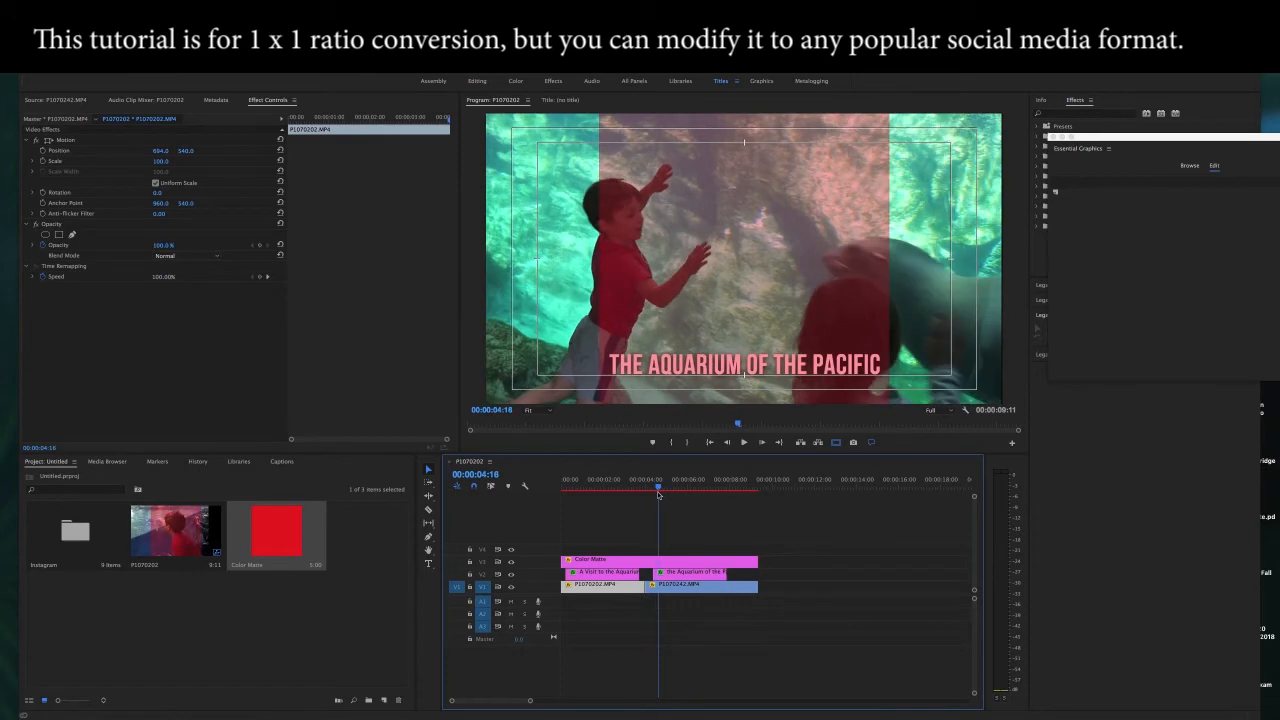
pyautogui.click(697, 592)
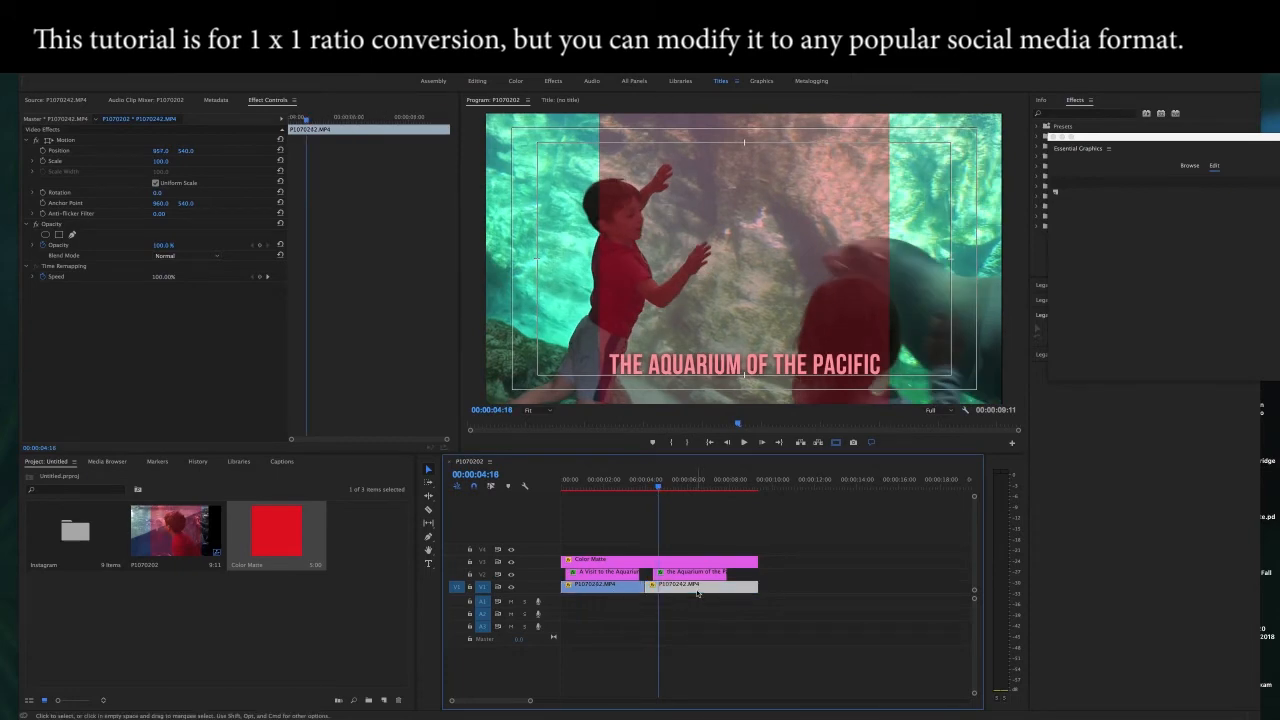
pyautogui.moveTo(658, 488); pyautogui.dragTo(687, 492)
pyautogui.moveTo(670, 490); pyautogui.dragTo(655, 490)
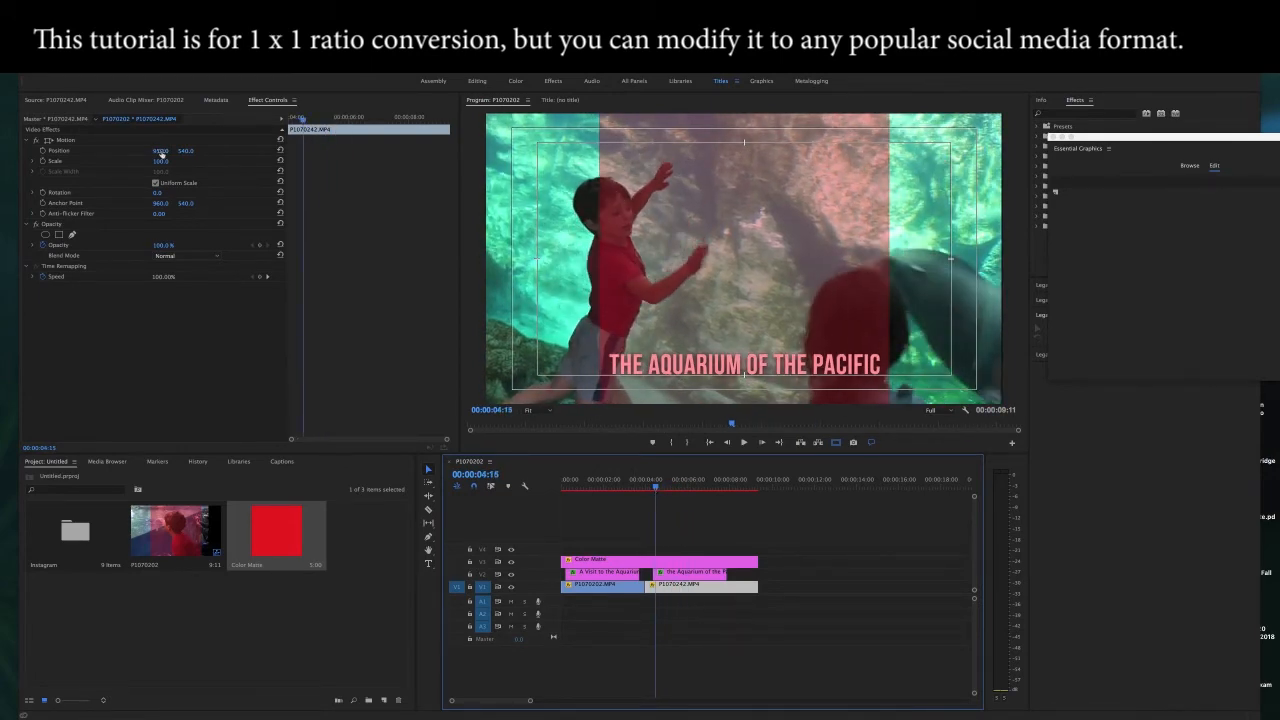
pyautogui.click(159, 151)
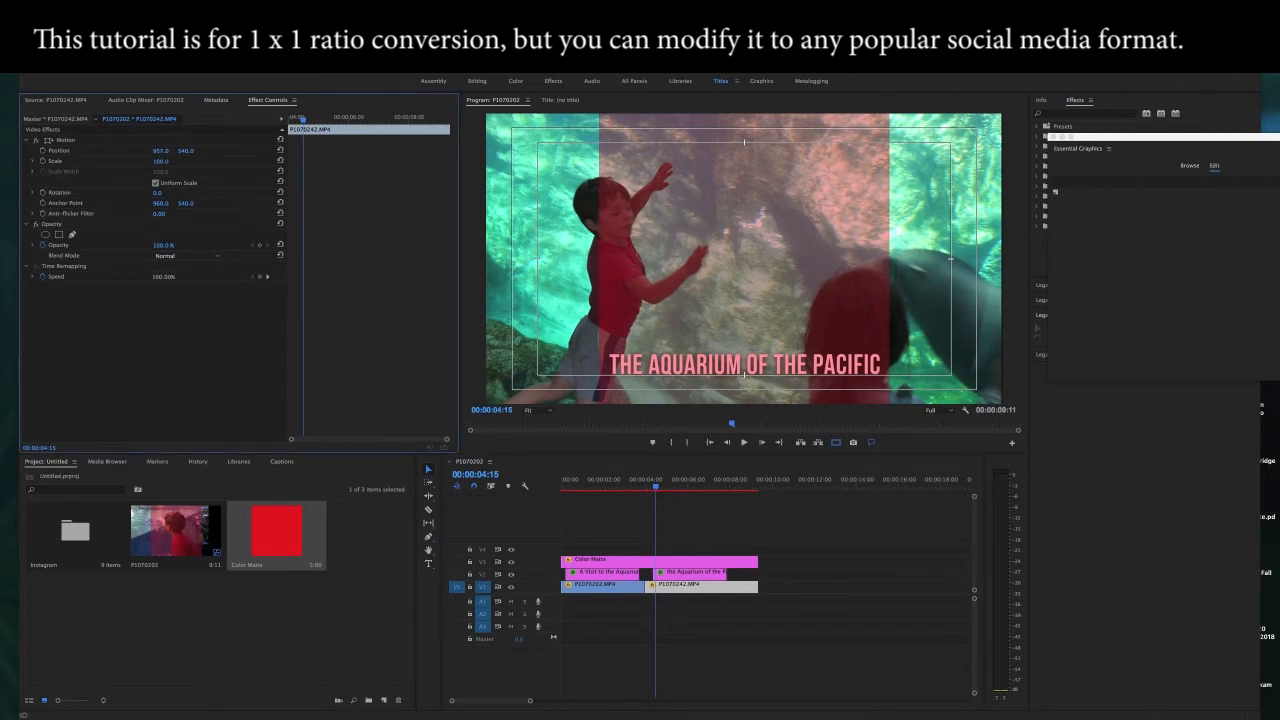
pyautogui.moveTo(159, 151); pyautogui.dragTo(555, 151)
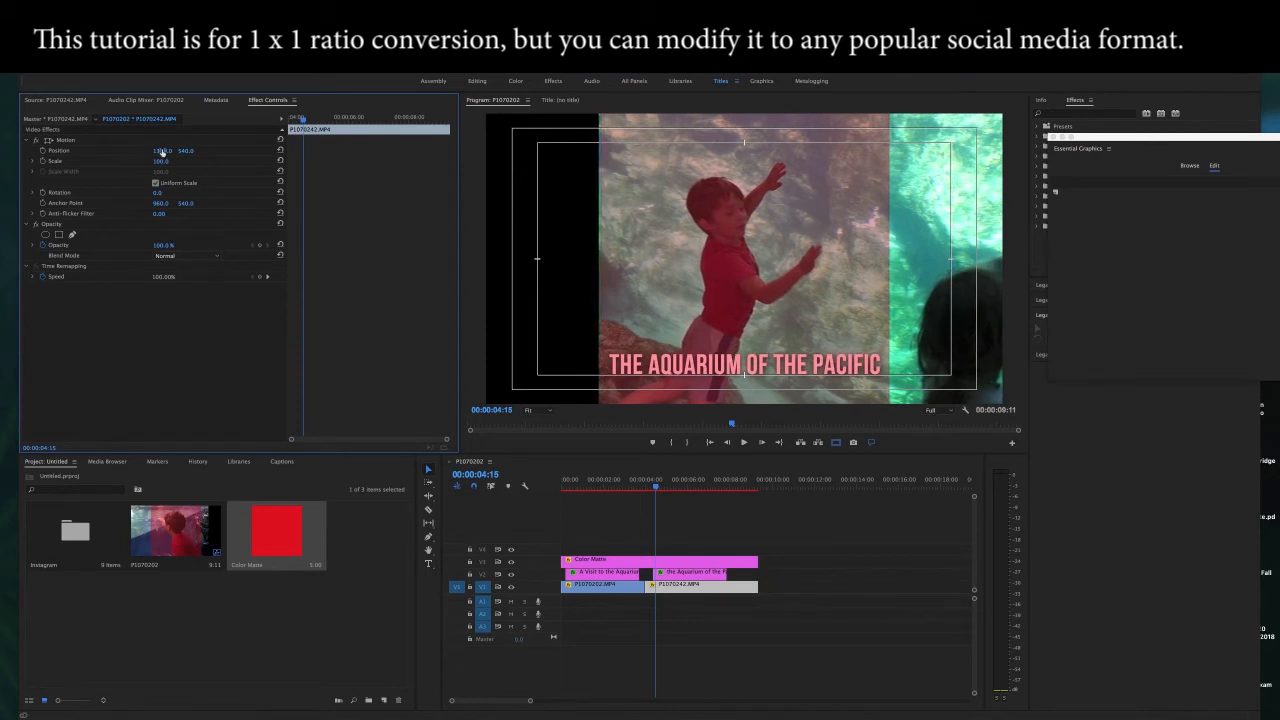
# Step: Shift the "the Aquarium of the Pacific" title slightly left within the square guide
pyautogui.click(657, 489)
pyautogui.moveTo(657, 489); pyautogui.dragTo(691, 491)
pyautogui.click(677, 578)
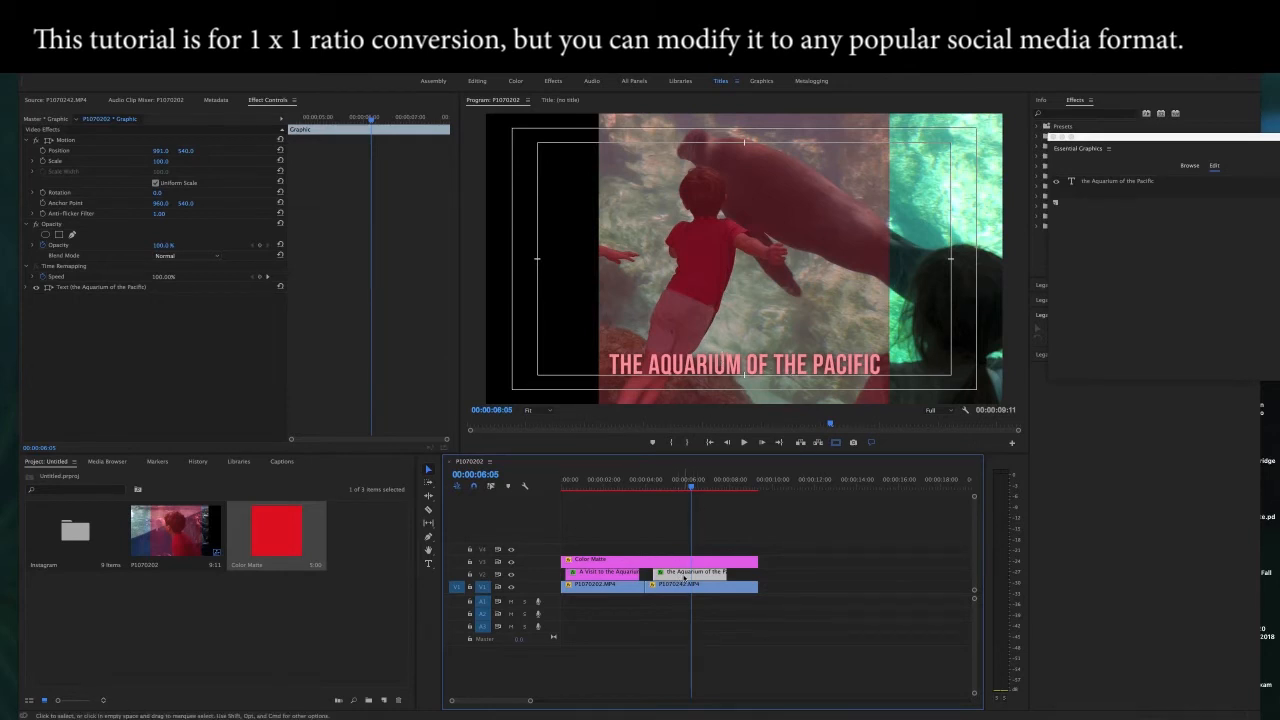
pyautogui.click(428, 563)
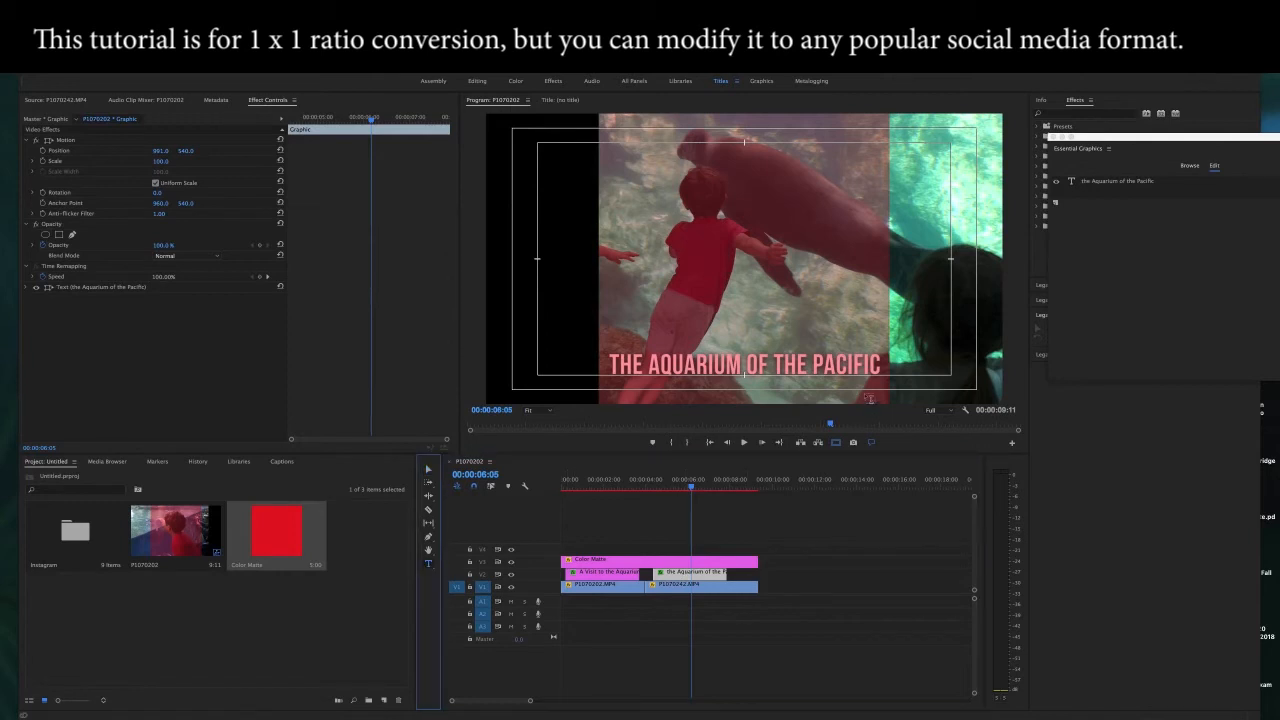
pyautogui.click(429, 468)
pyautogui.click(774, 362)
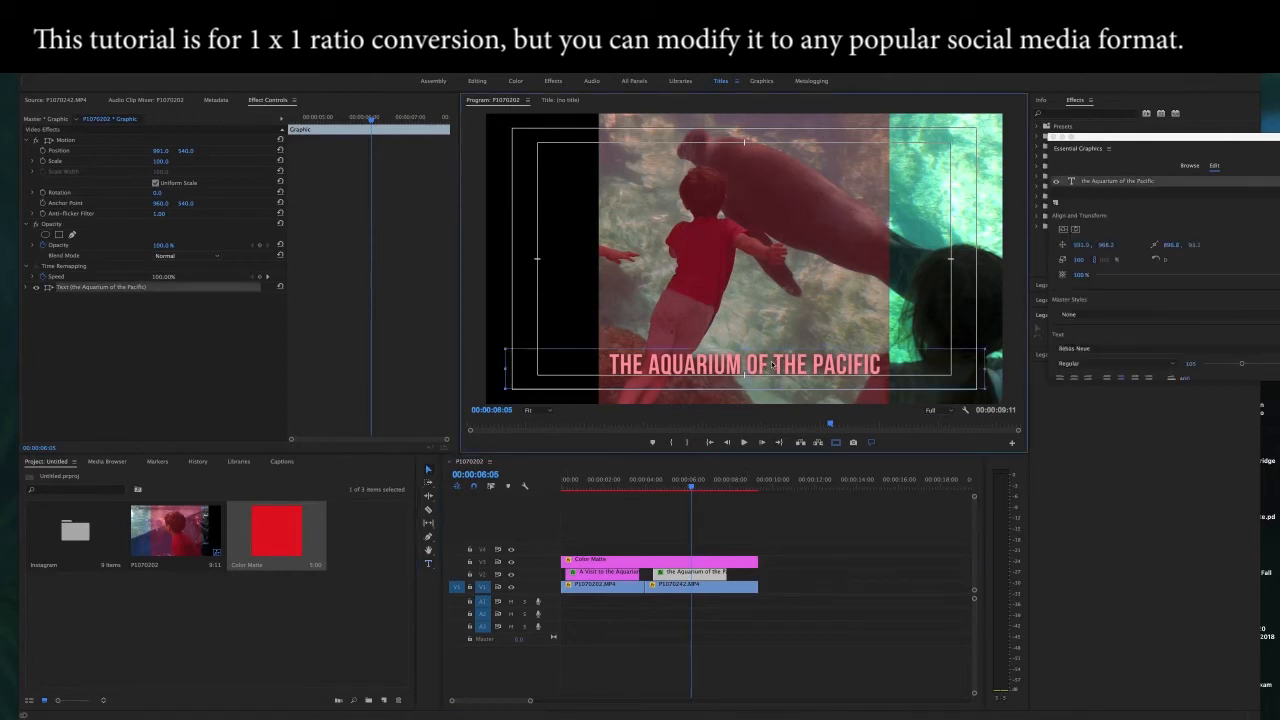
pyautogui.moveTo(768, 364); pyautogui.dragTo(770, 364)
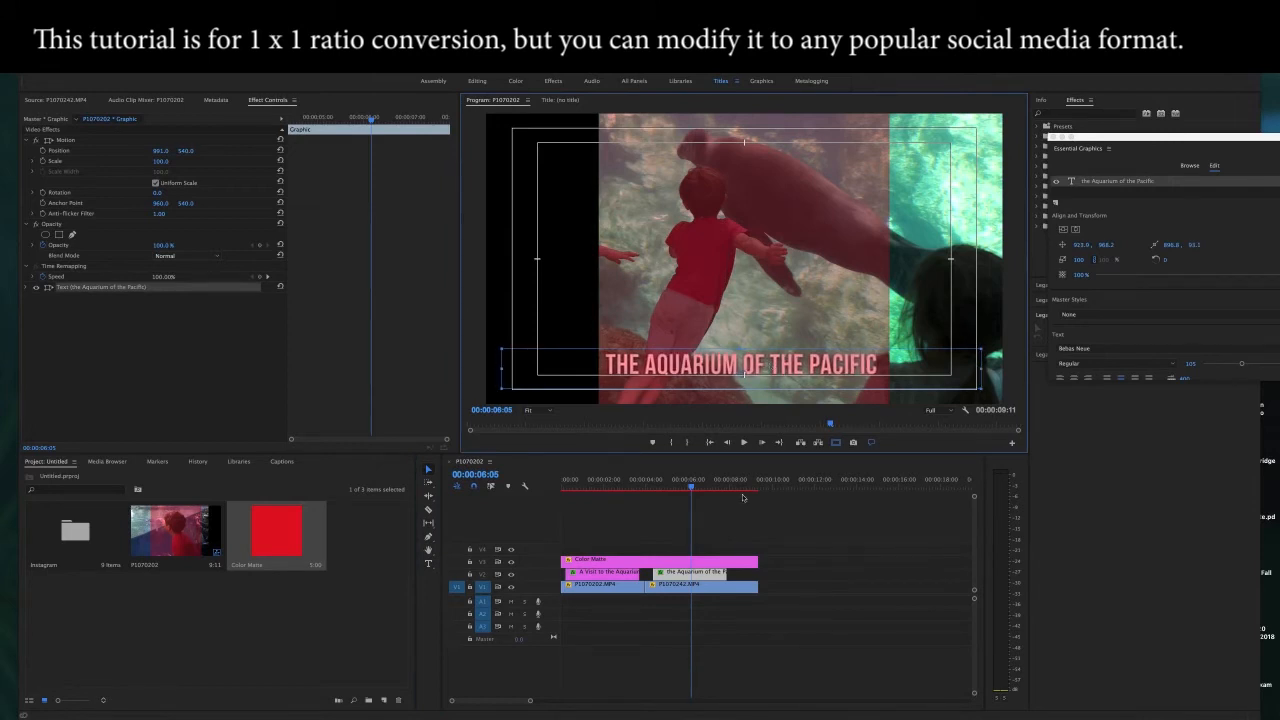
# Step: Reduce the "A Visit to the Aquarium of the Pacific" title's font size to 77 and nudge it slightly right within the square guide
pyautogui.click(620, 573)
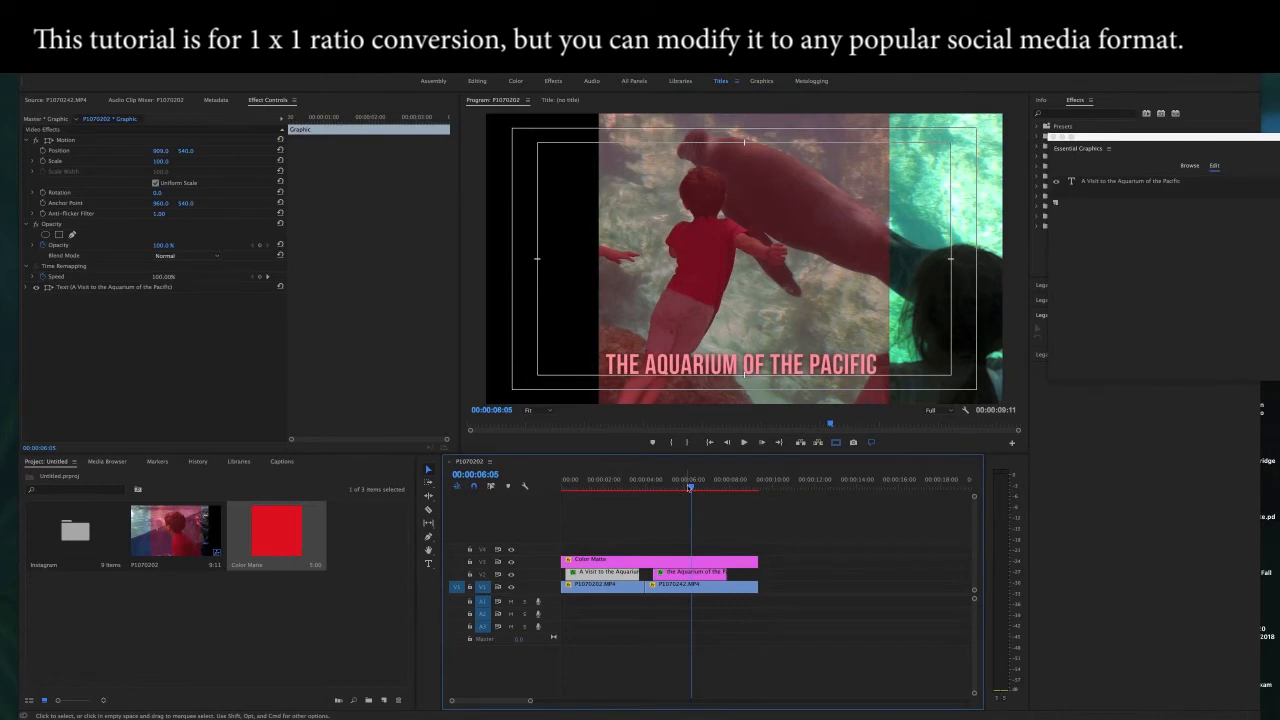
pyautogui.click(629, 488)
pyautogui.moveTo(629, 497); pyautogui.dragTo(615, 497)
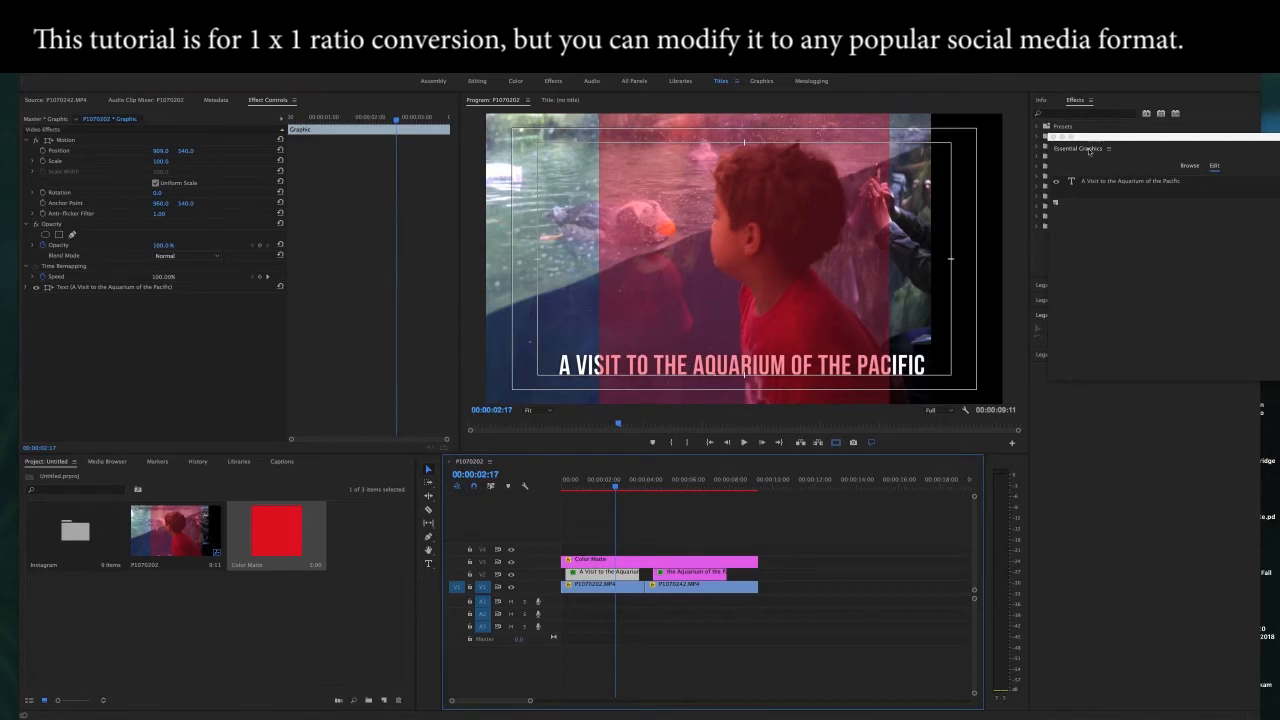
pyautogui.moveTo(1093, 140); pyautogui.dragTo(1097, 148)
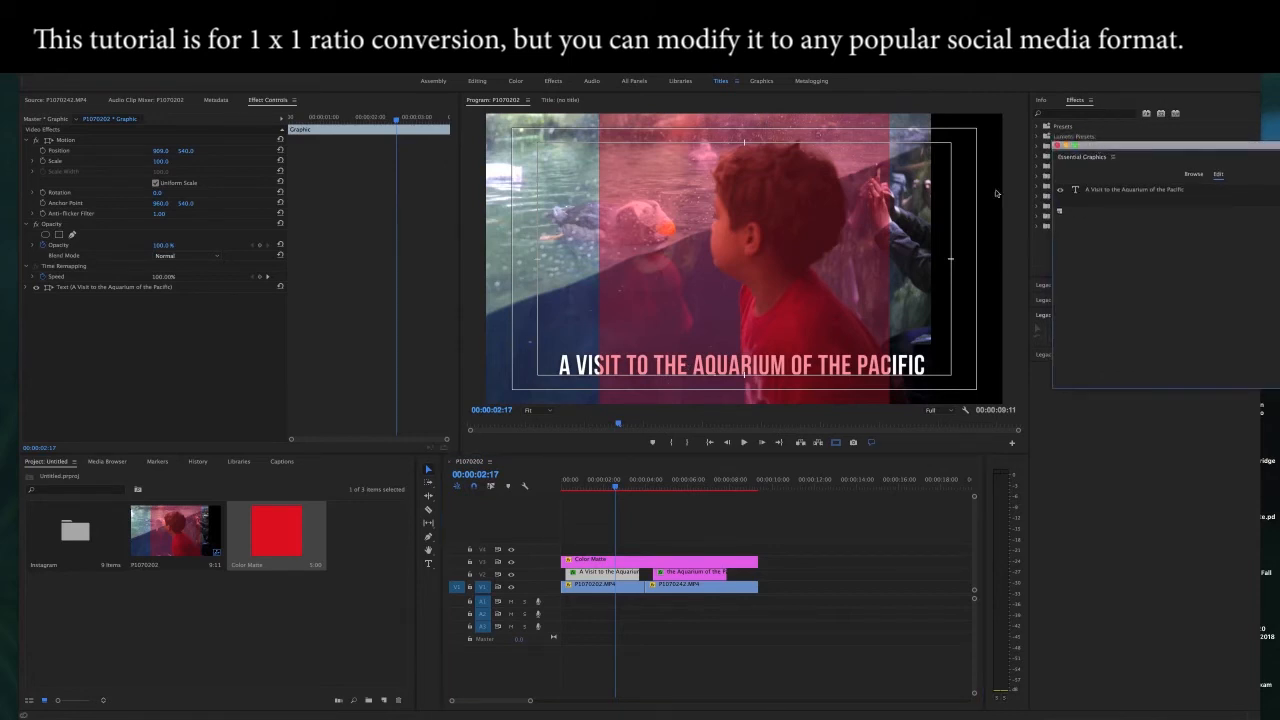
pyautogui.click(432, 566)
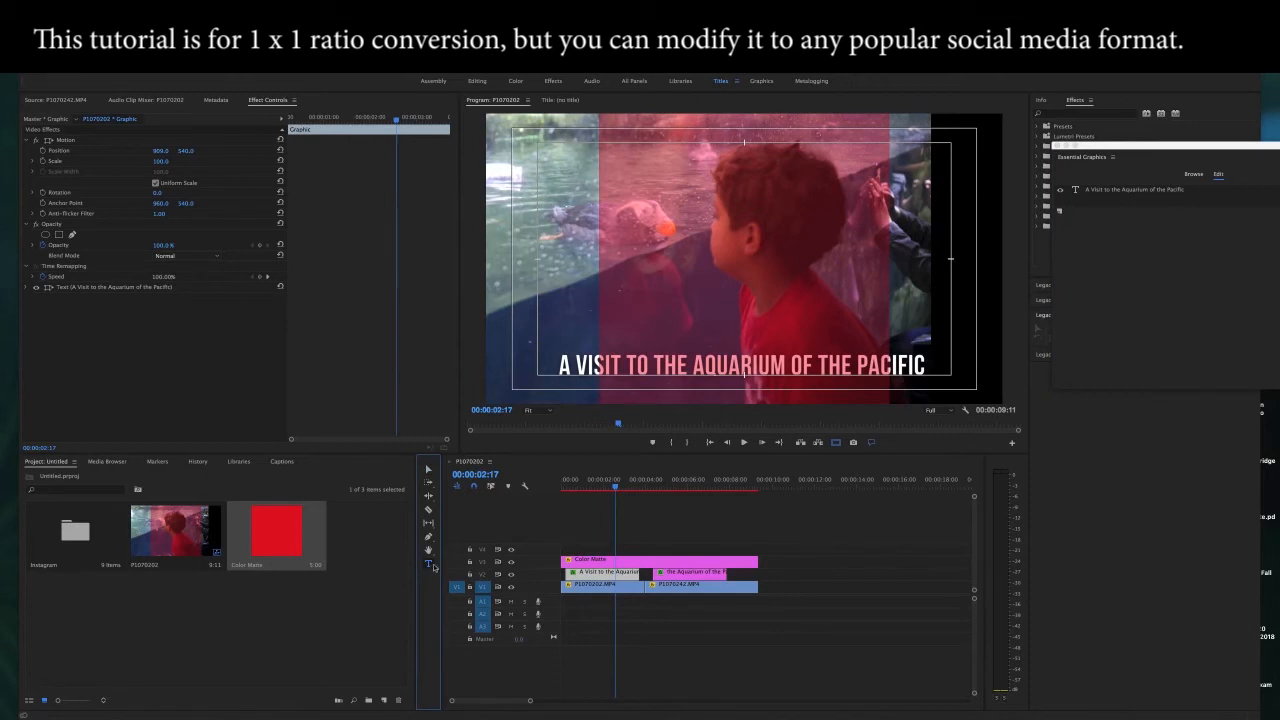
pyautogui.click(570, 372)
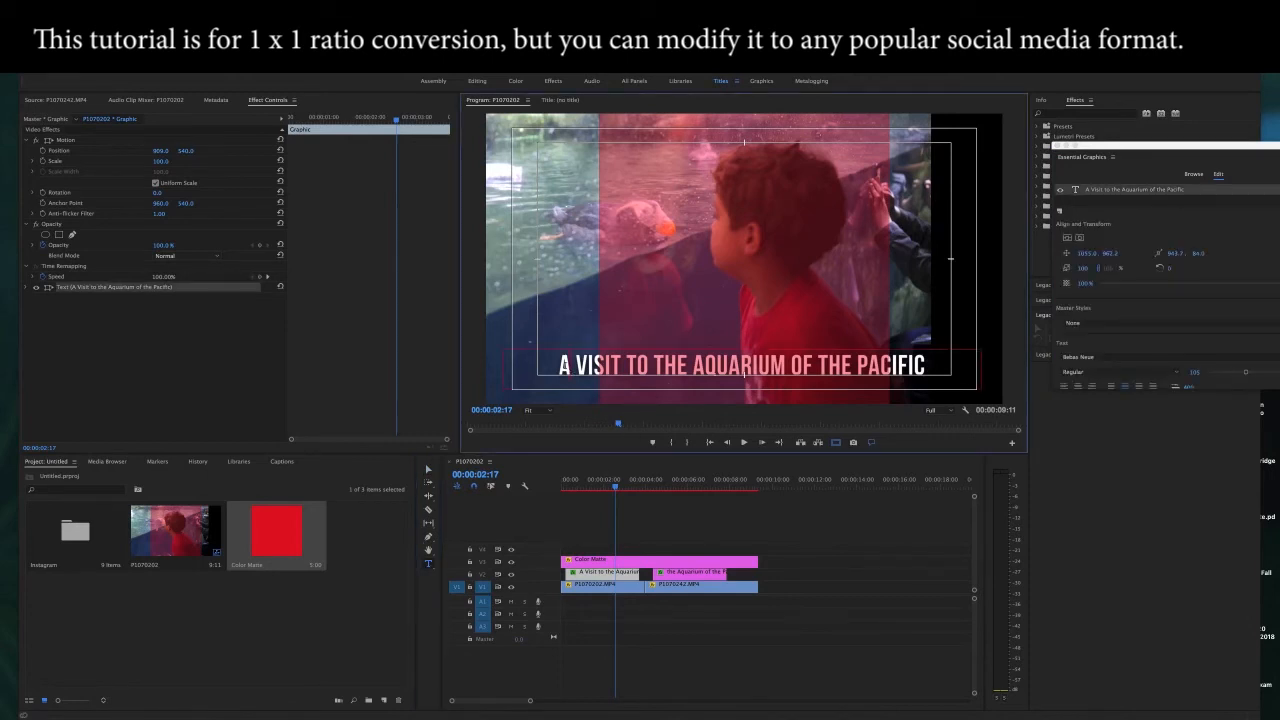
pyautogui.moveTo(572, 368); pyautogui.dragTo(923, 373)
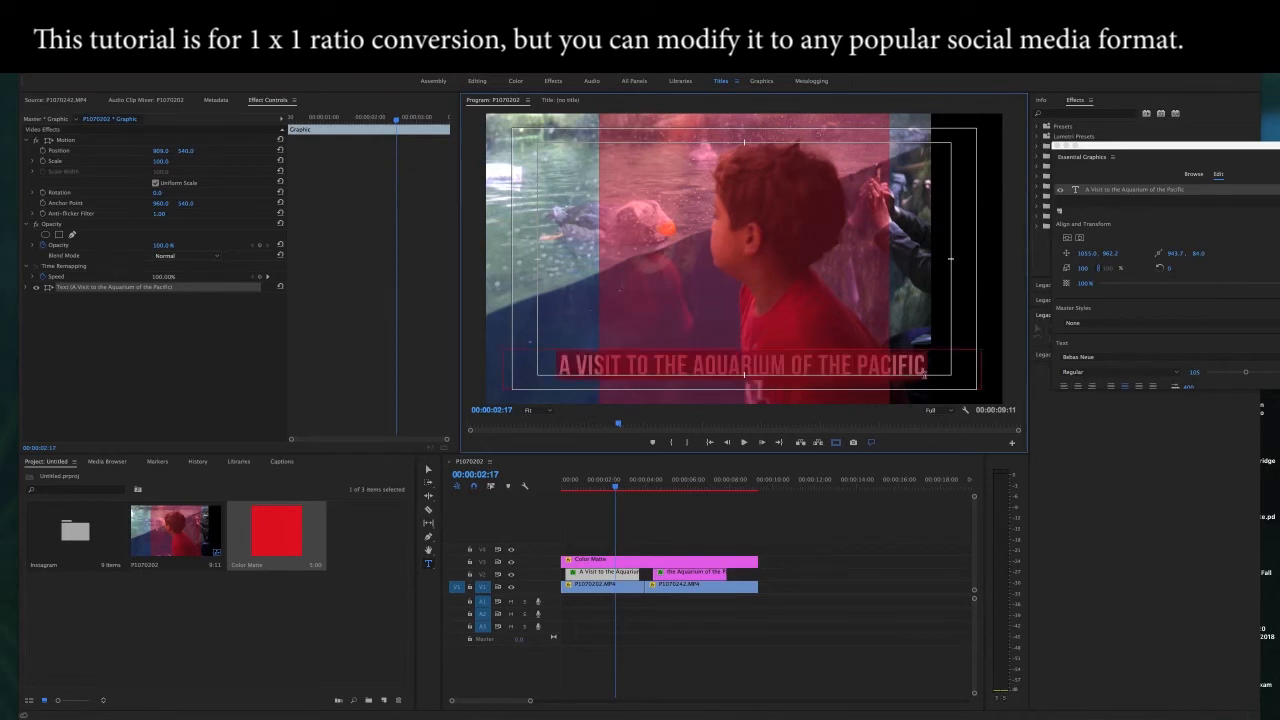
pyautogui.moveTo(1128, 150); pyautogui.dragTo(1028, 106)
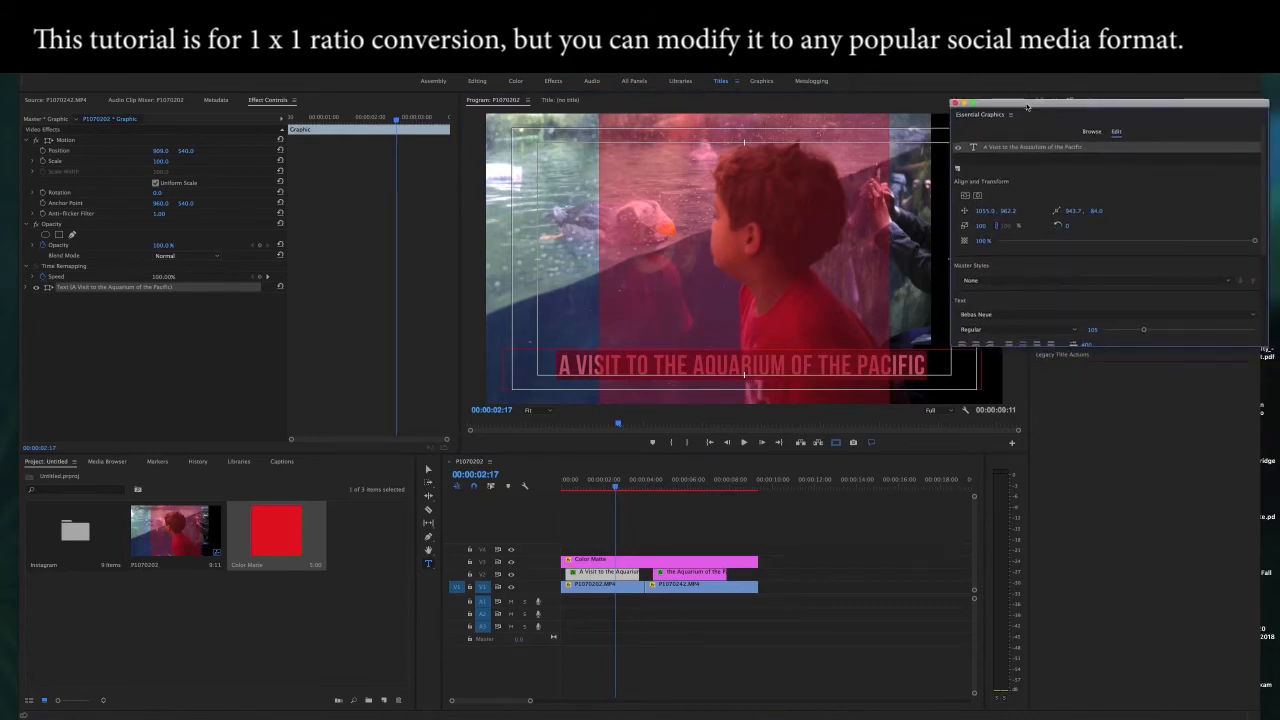
pyautogui.scroll(-1, 1264, 208)
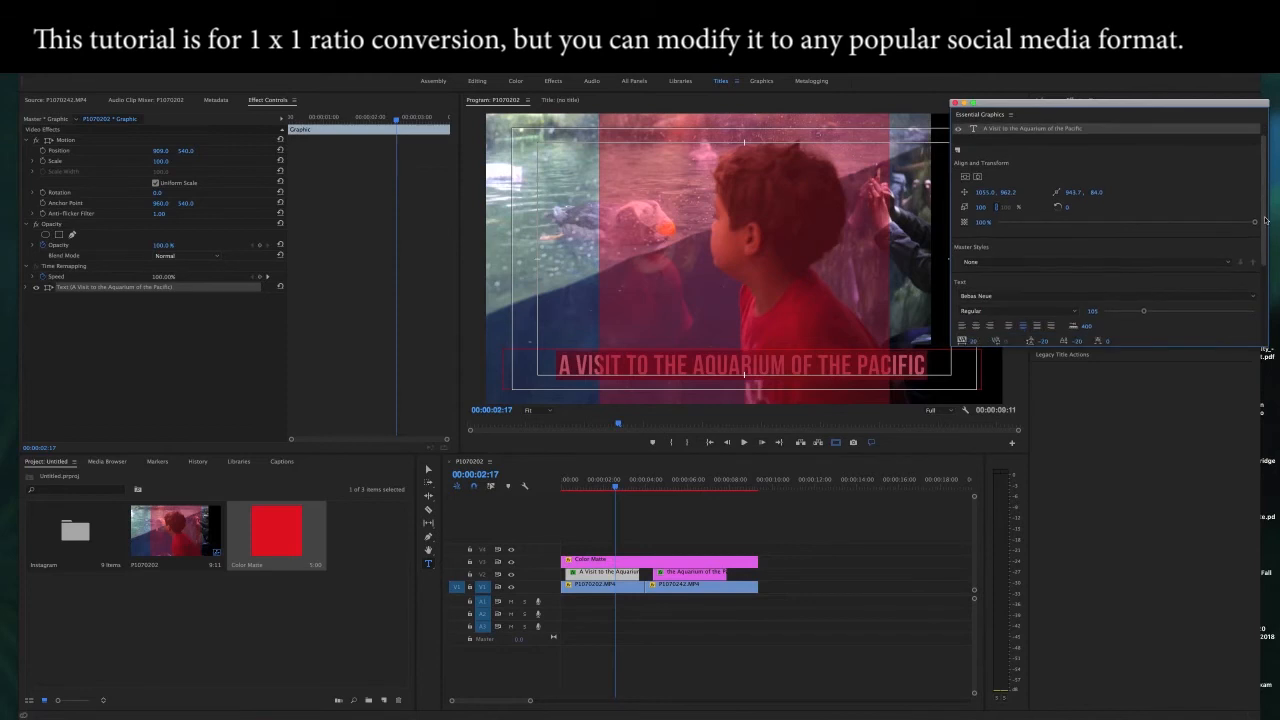
pyautogui.moveTo(1143, 312); pyautogui.dragTo(1135, 314)
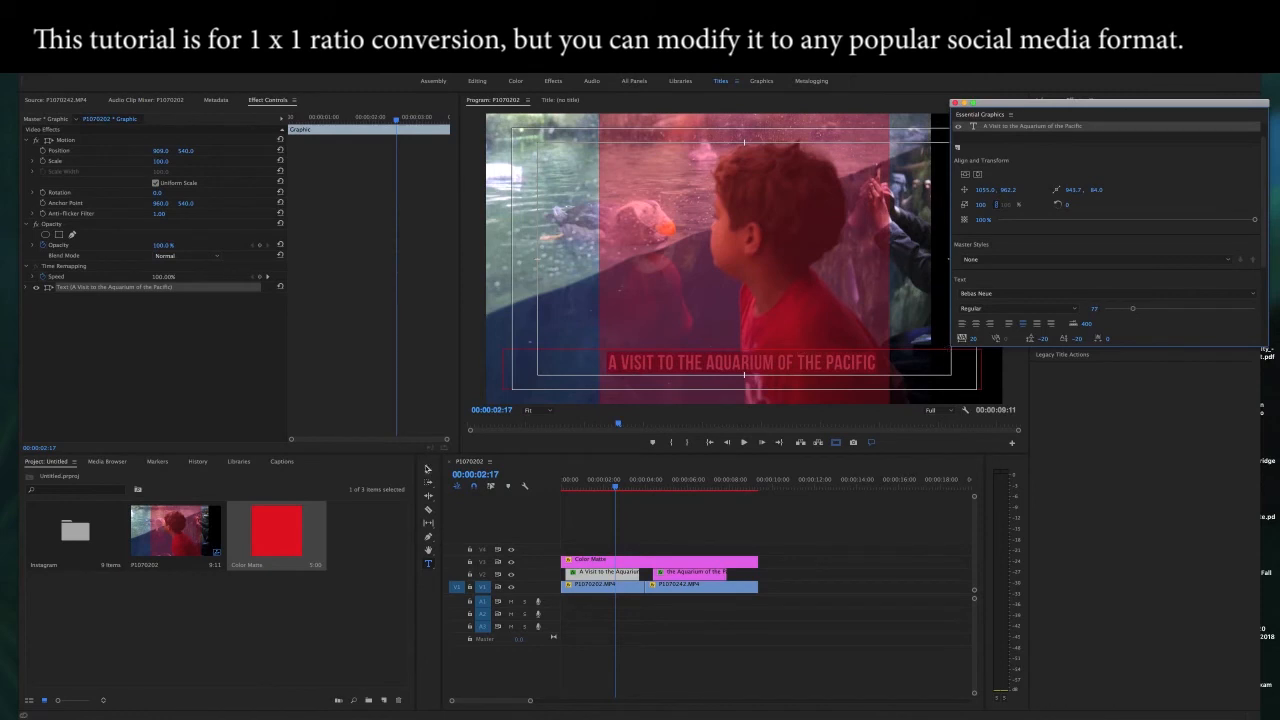
pyautogui.click(428, 468)
pyautogui.moveTo(714, 363); pyautogui.dragTo(714, 365)
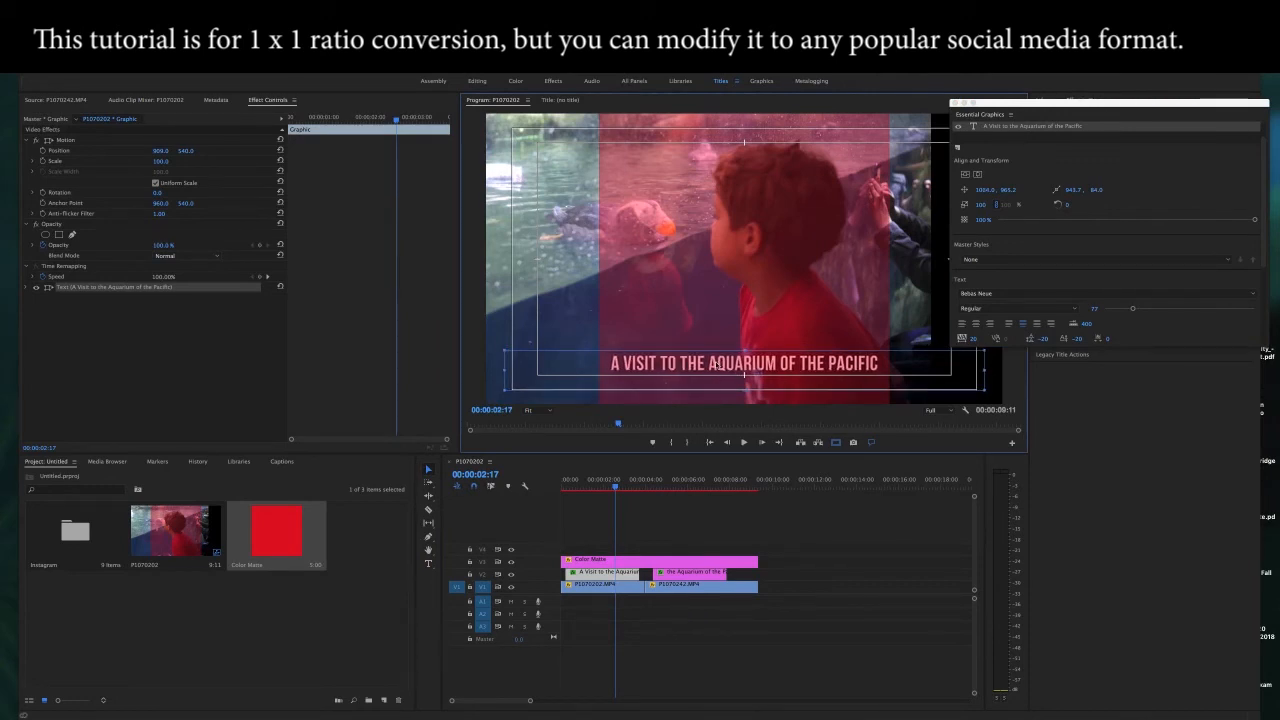
# Step: Hide the V3 track holding the color matte and render the sequence previews
pyautogui.click(622, 487)
pyautogui.moveTo(624, 489); pyautogui.dragTo(701, 500)
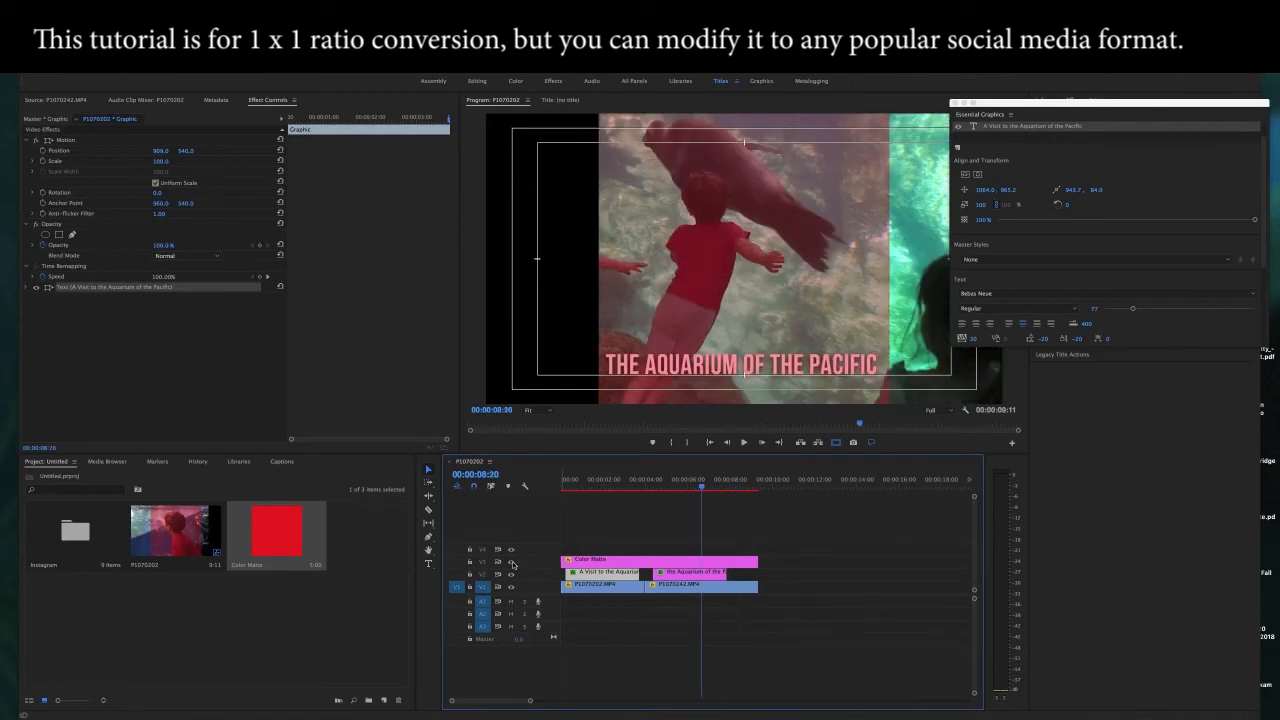
pyautogui.click(512, 563)
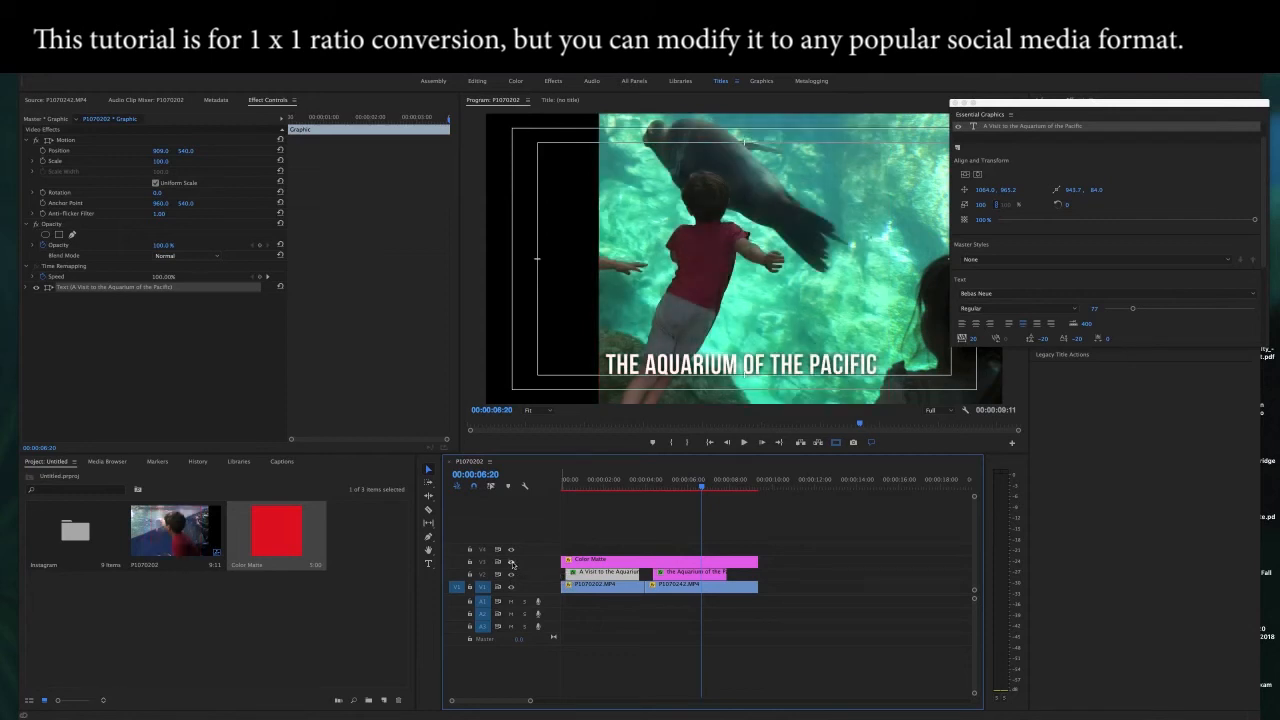
pyautogui.press('Return')
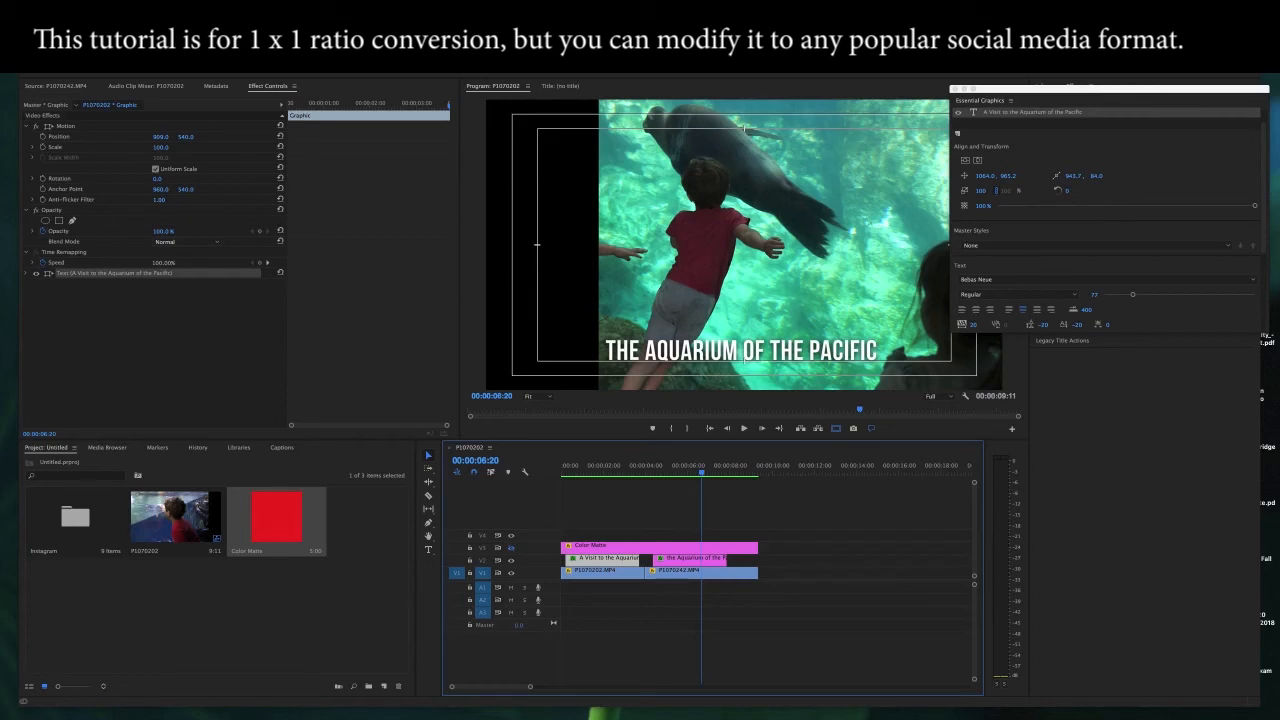
# Step: Open the media export settings for the sequence and set a custom frame width of 1080 to match the 1080 height
pyautogui.click(98, 16)
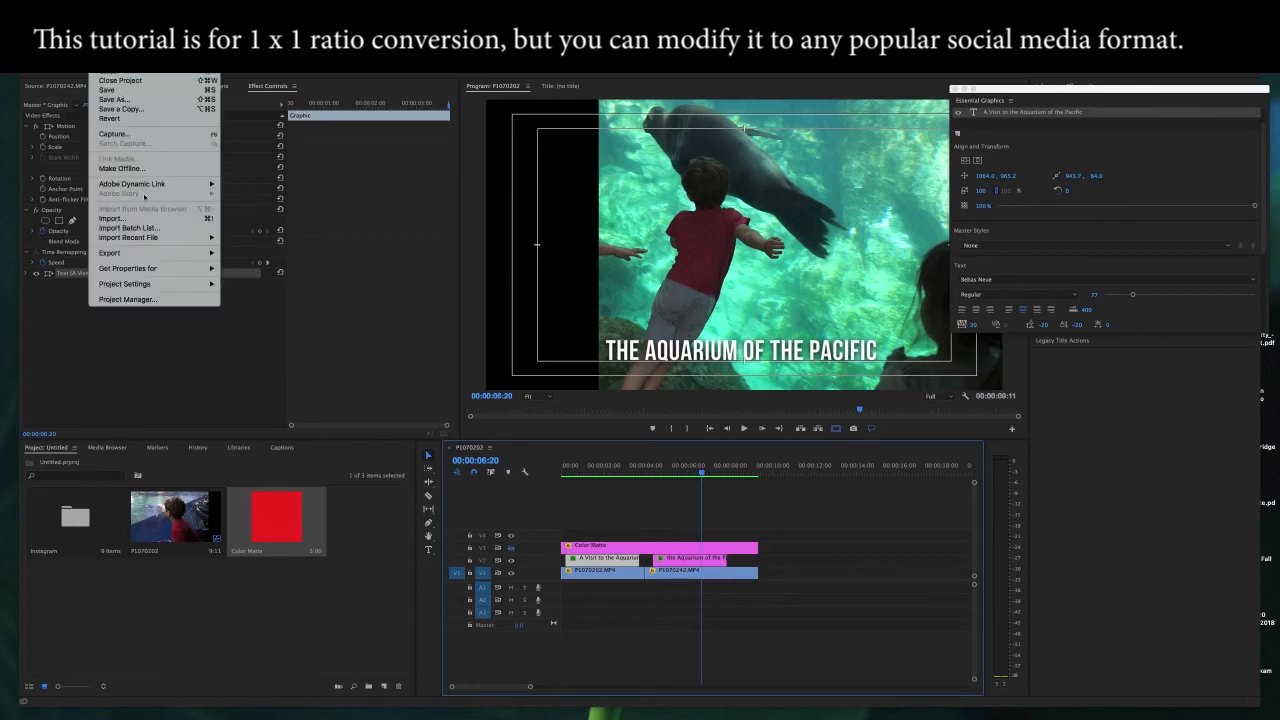
pyautogui.moveTo(149, 257)
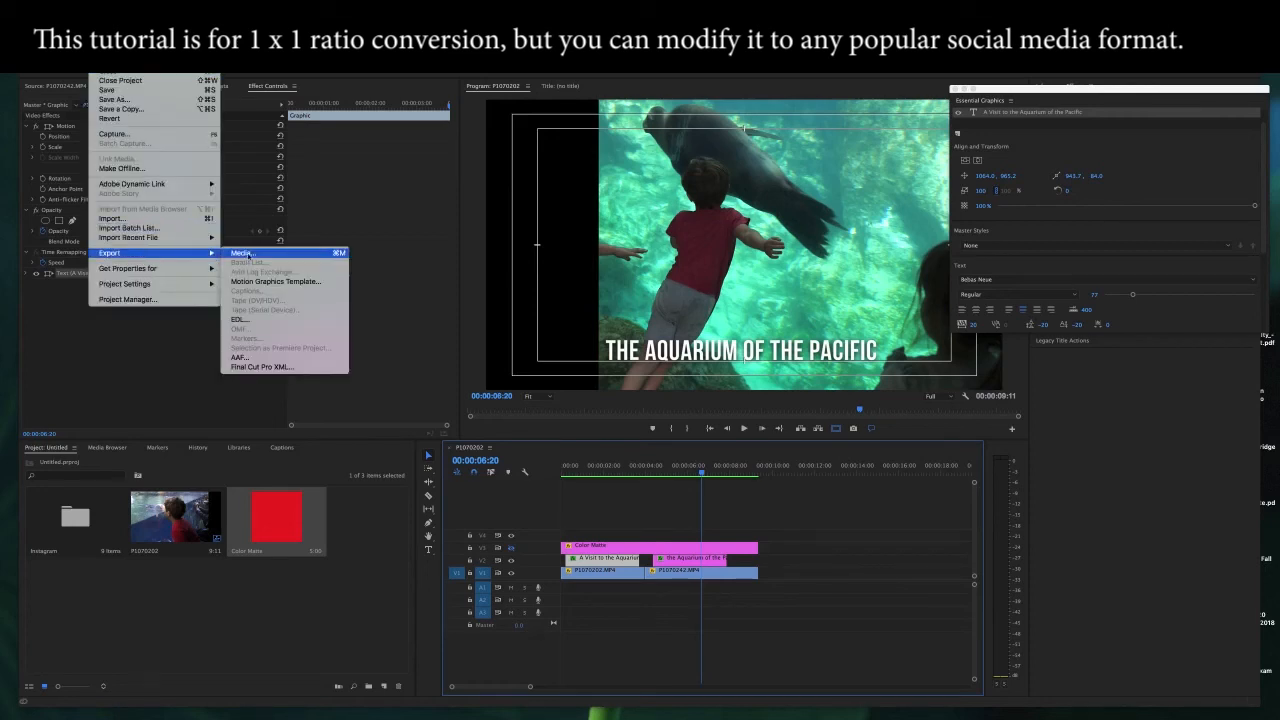
pyautogui.click(252, 256)
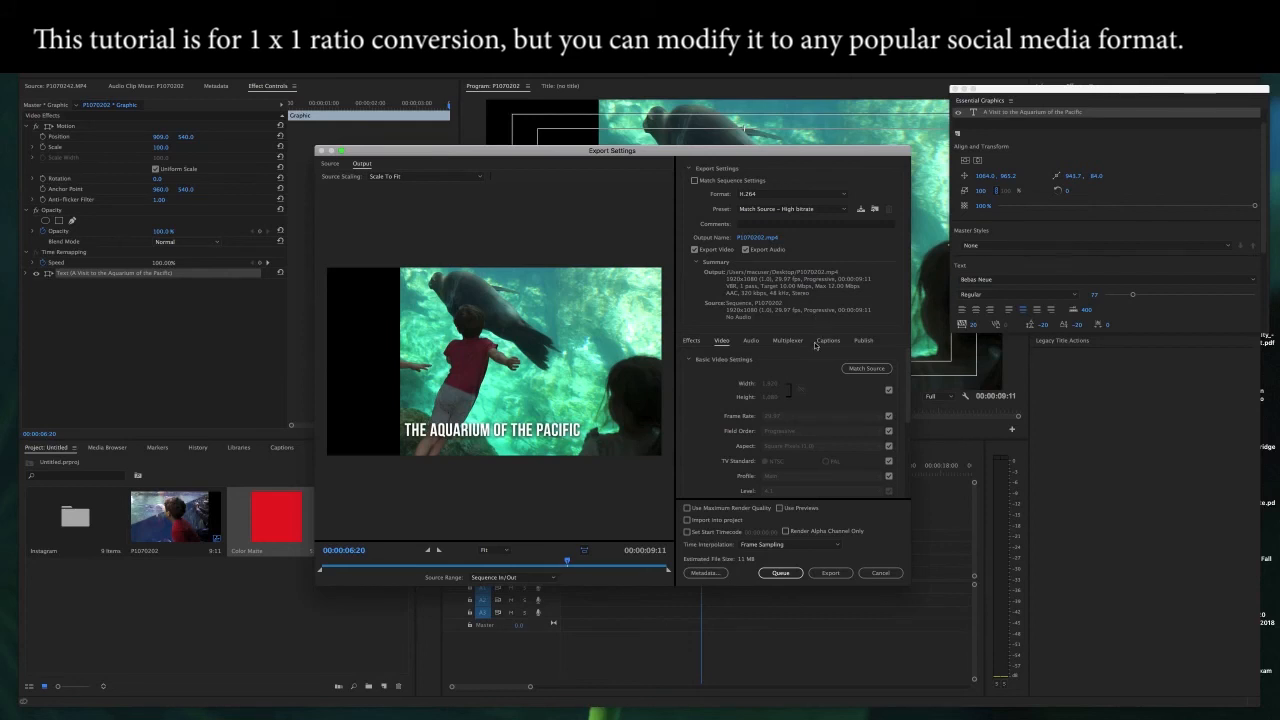
pyautogui.click(889, 391)
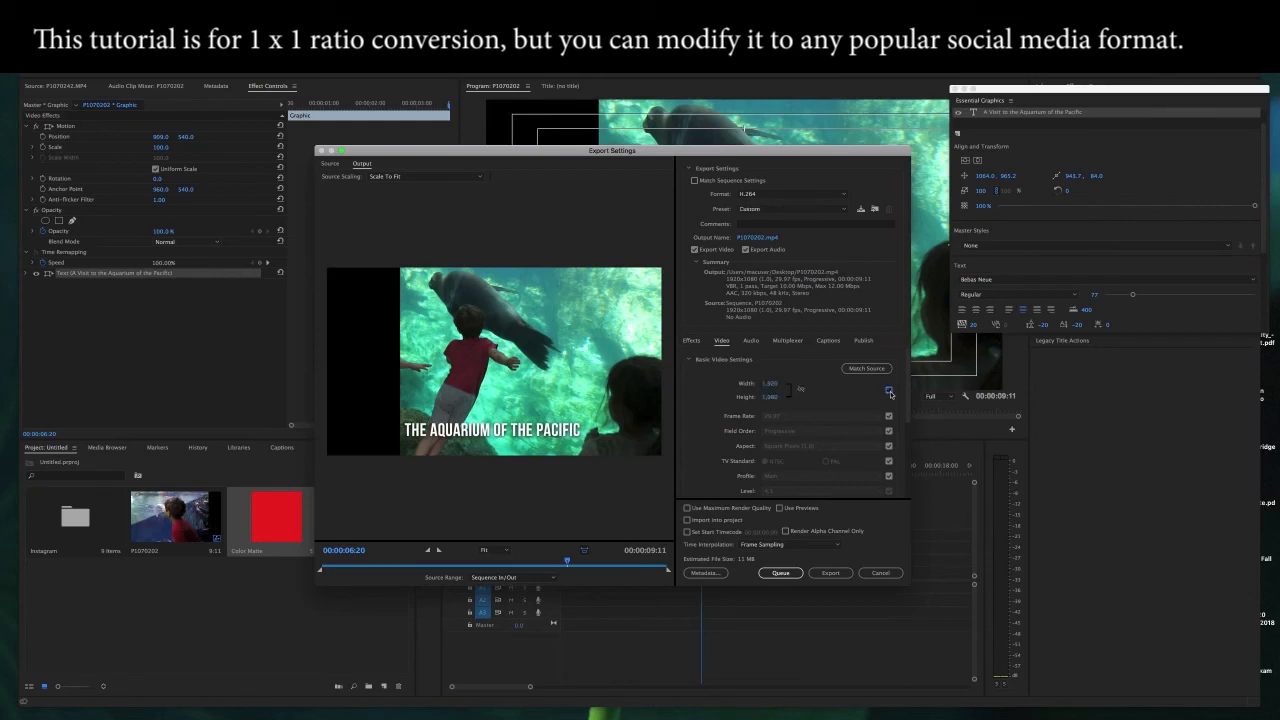
pyautogui.click(775, 386)
pyautogui.write('1080')
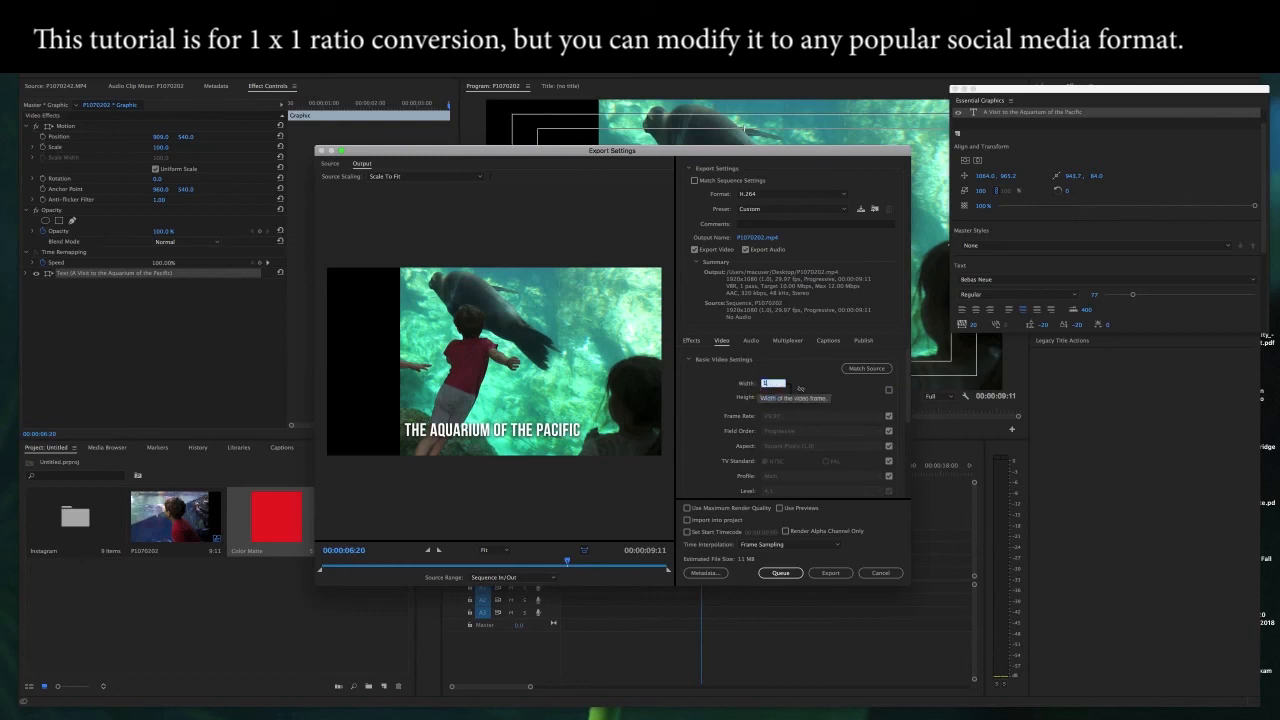
pyautogui.click(828, 393)
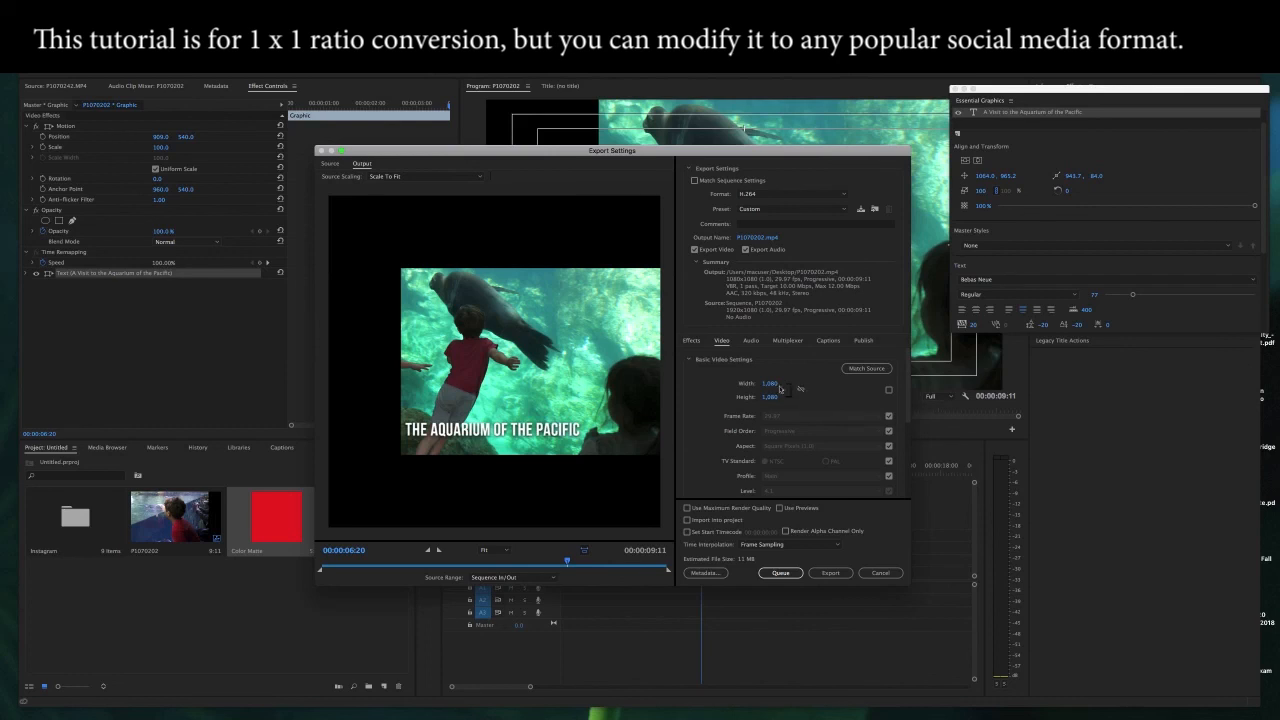
# Step: Set the source scaling to Scale To Fill and preview the square output from near the start of the sequence
pyautogui.click(480, 179)
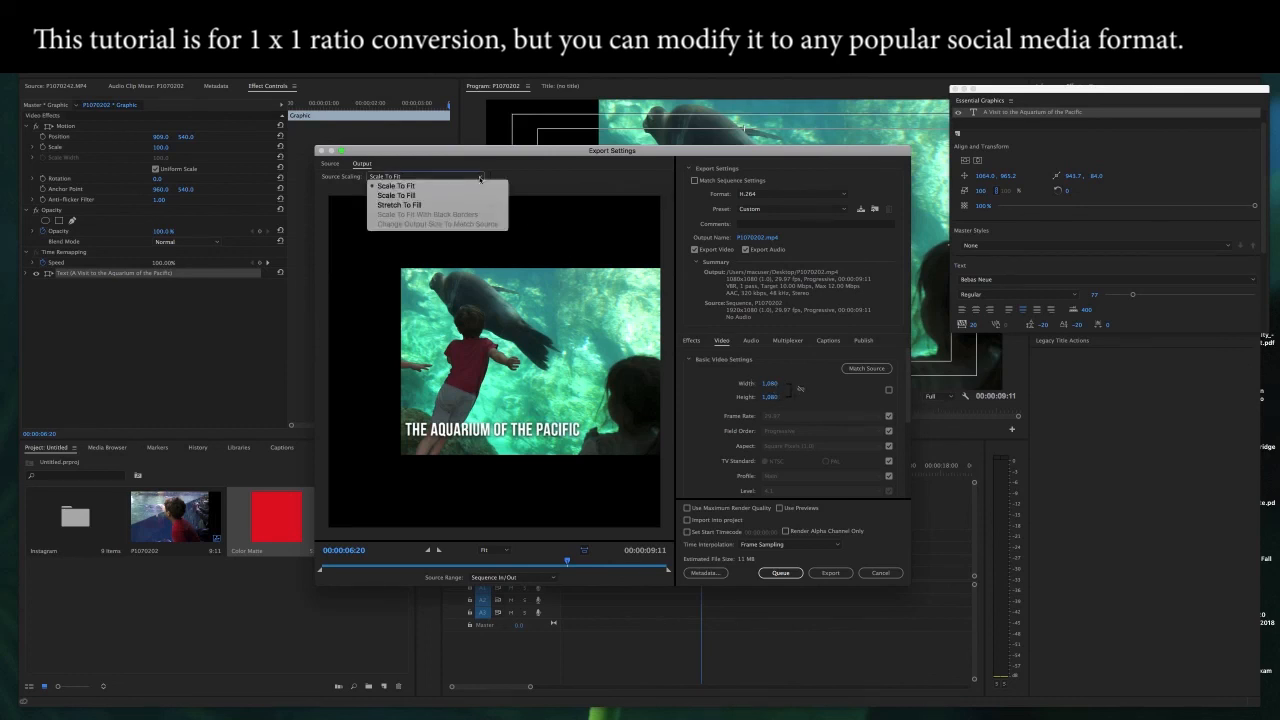
pyautogui.click(432, 197)
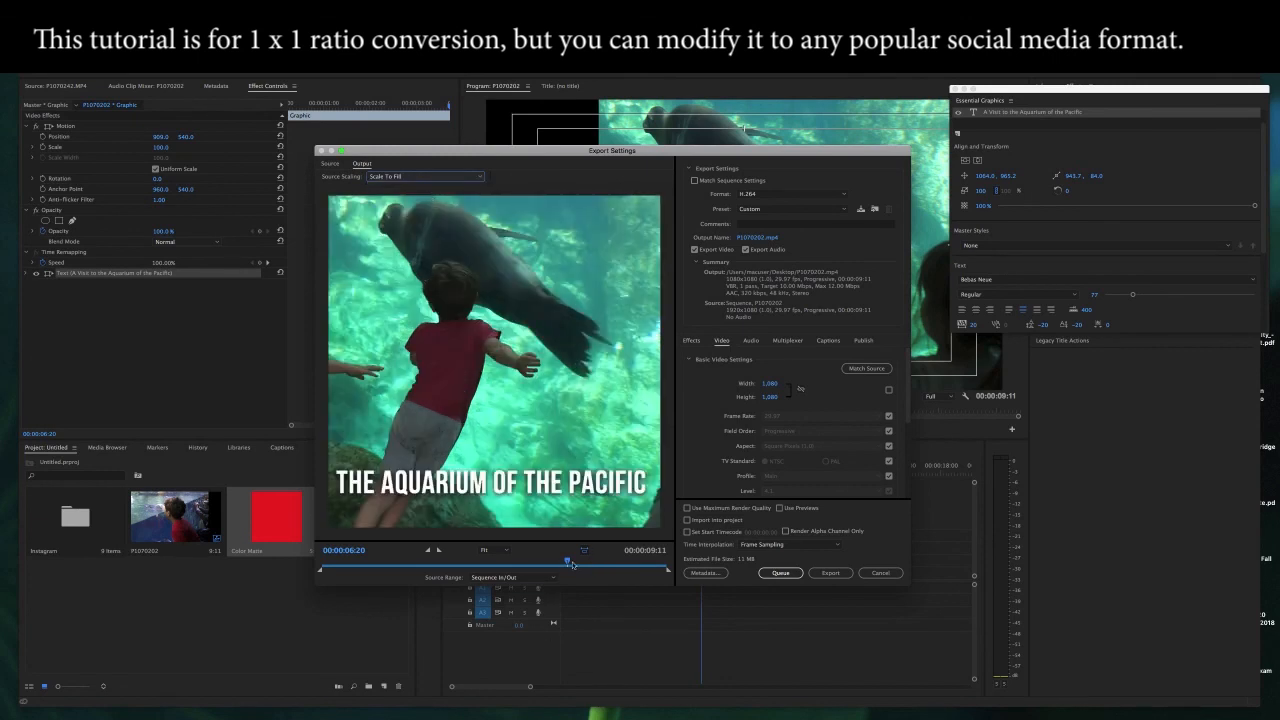
pyautogui.click(321, 563)
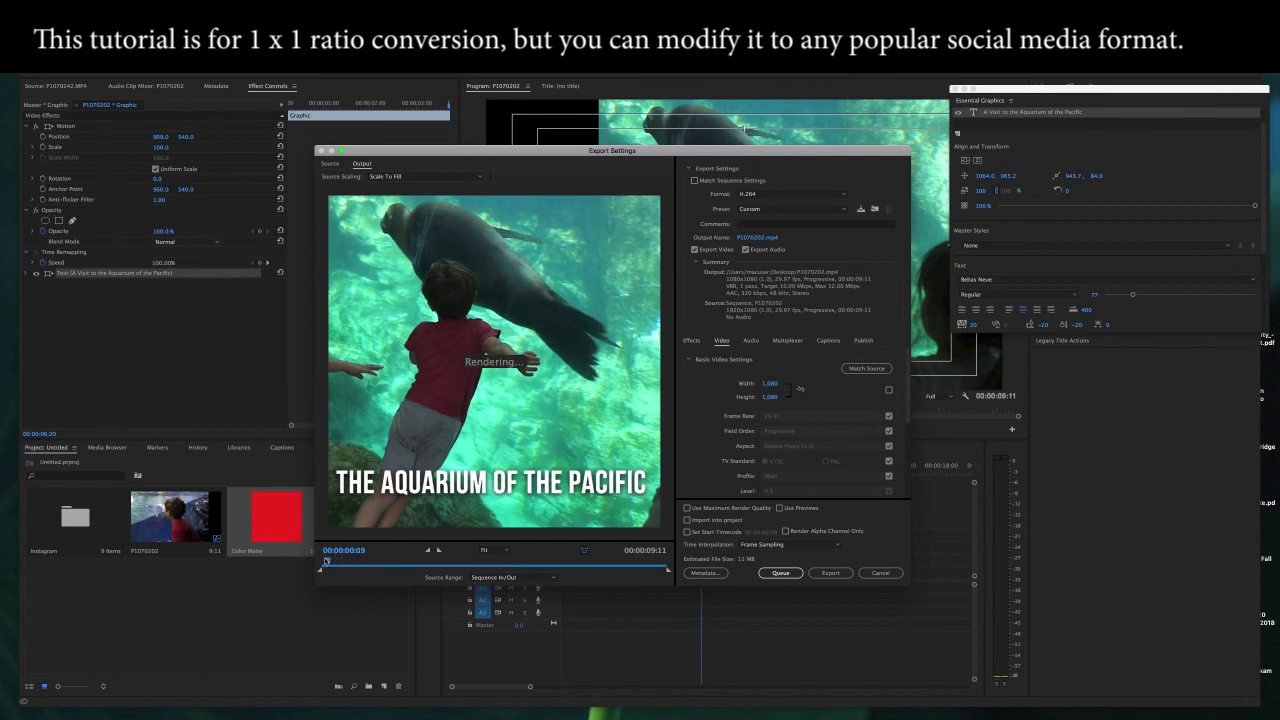